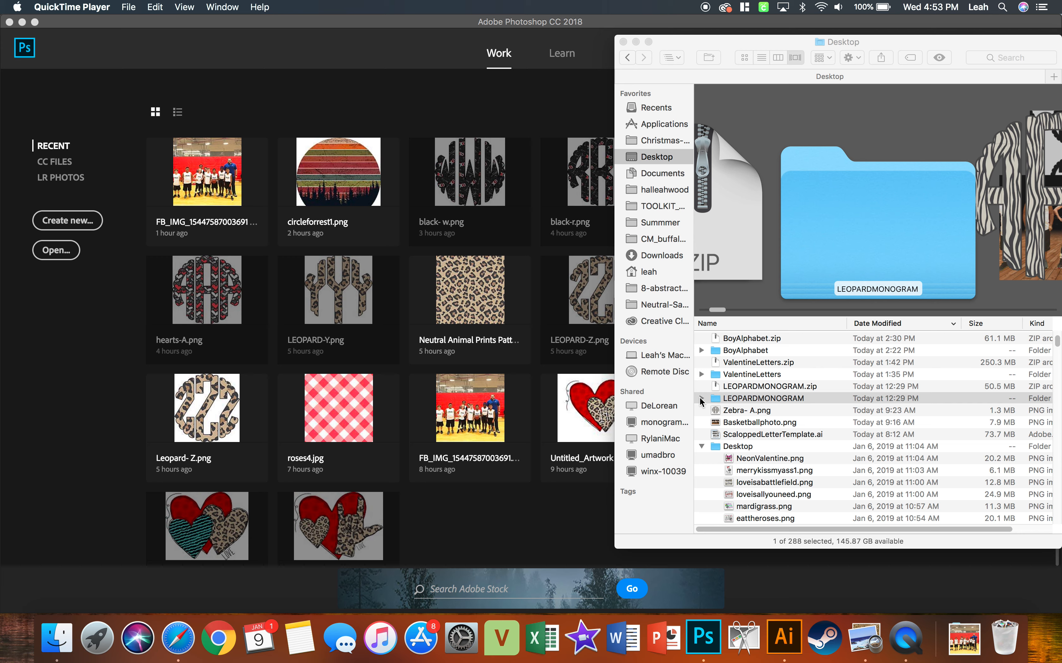
# Open LEOPARD-A.png from the LEOPARDMONOGRAM folder in Photoshop CC 2018.
pyautogui.click(700, 398)
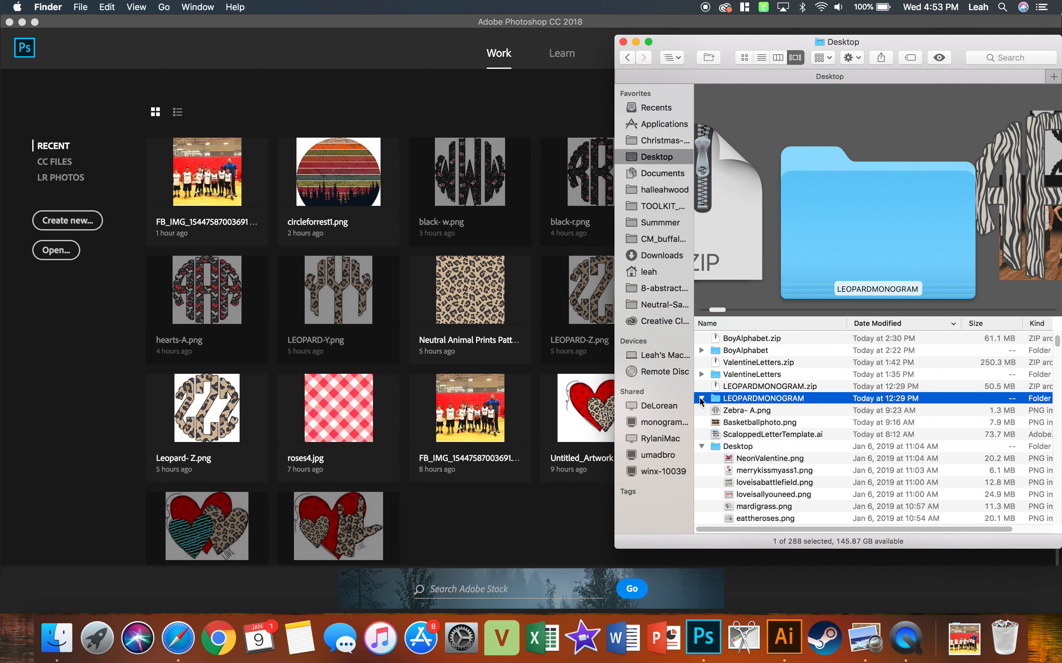
pyautogui.click(729, 412)
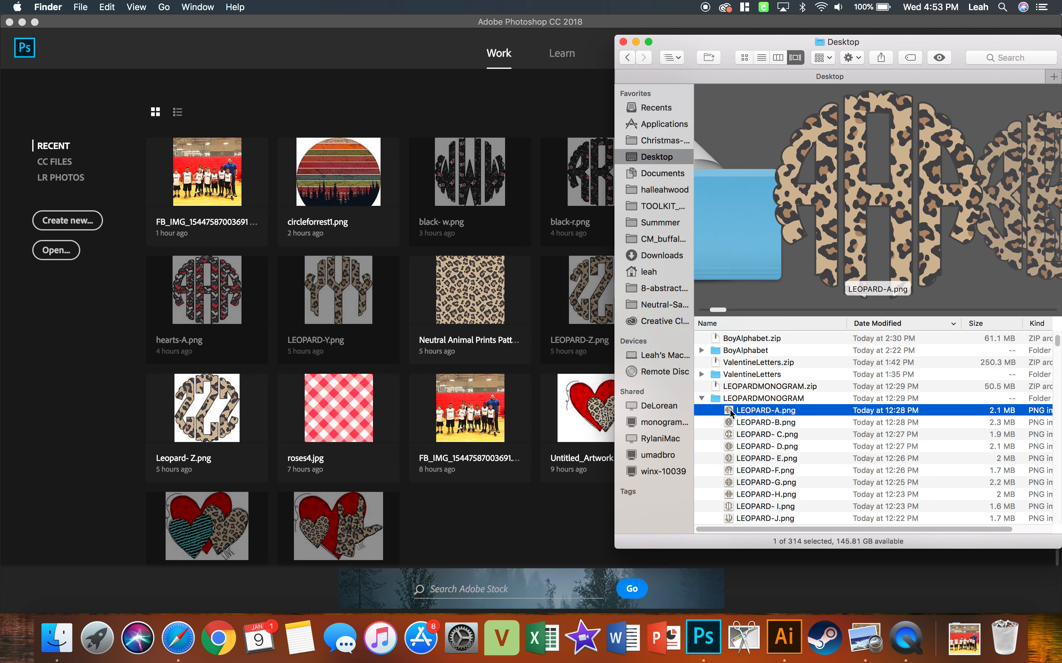
pyautogui.rightClick(730, 413)
pyautogui.moveTo(753, 386)
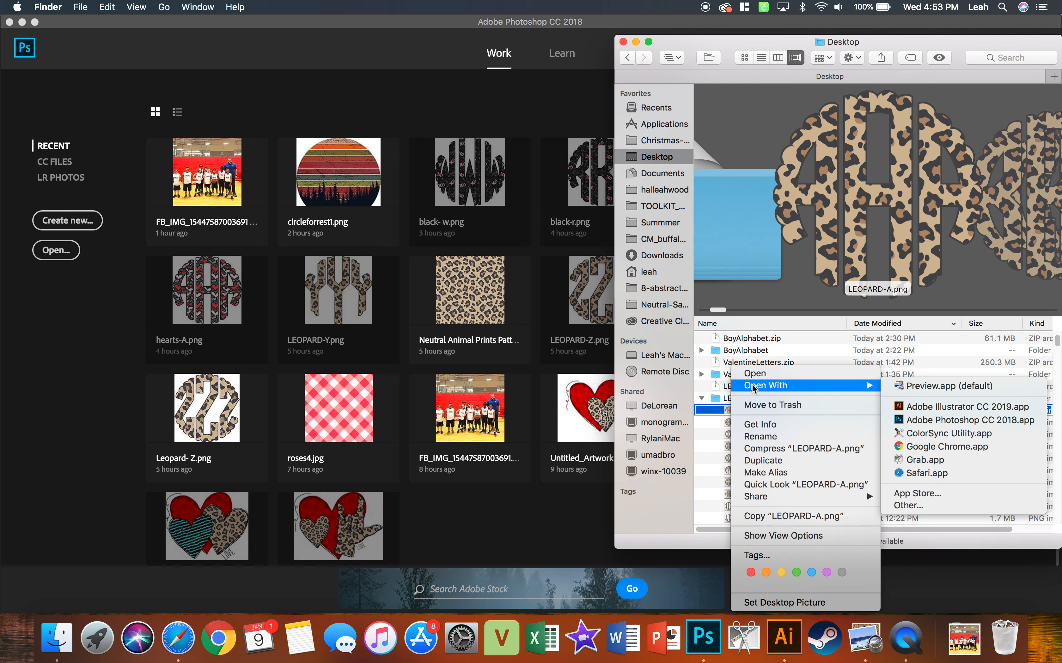
pyautogui.click(912, 420)
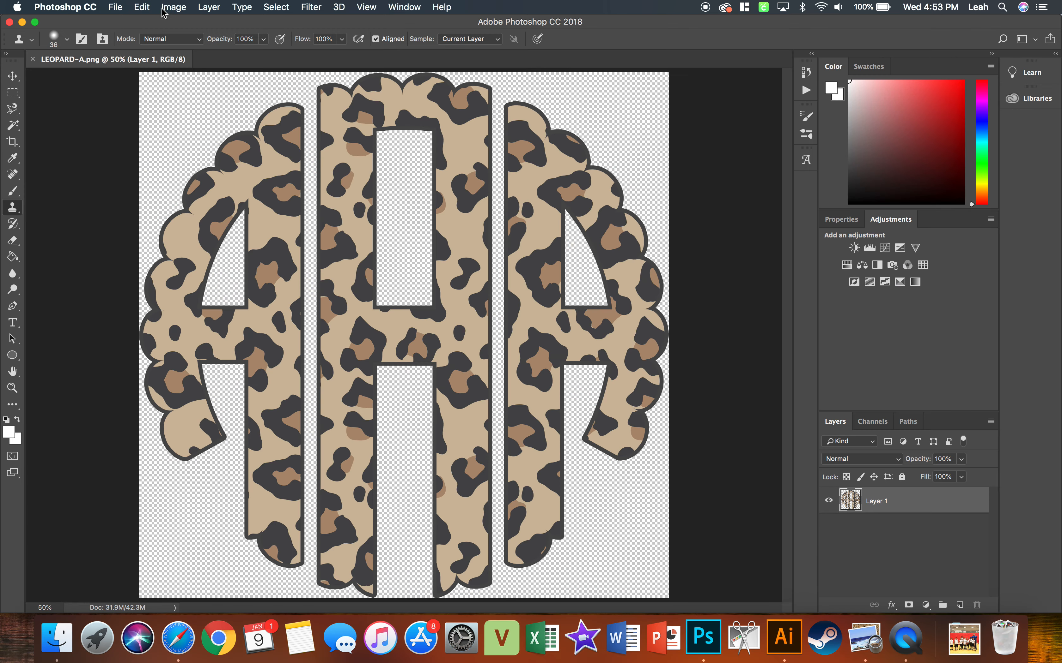
# Check the image size and resolution of LEOPARD-A.png without changing them.
pyautogui.click(162, 9)
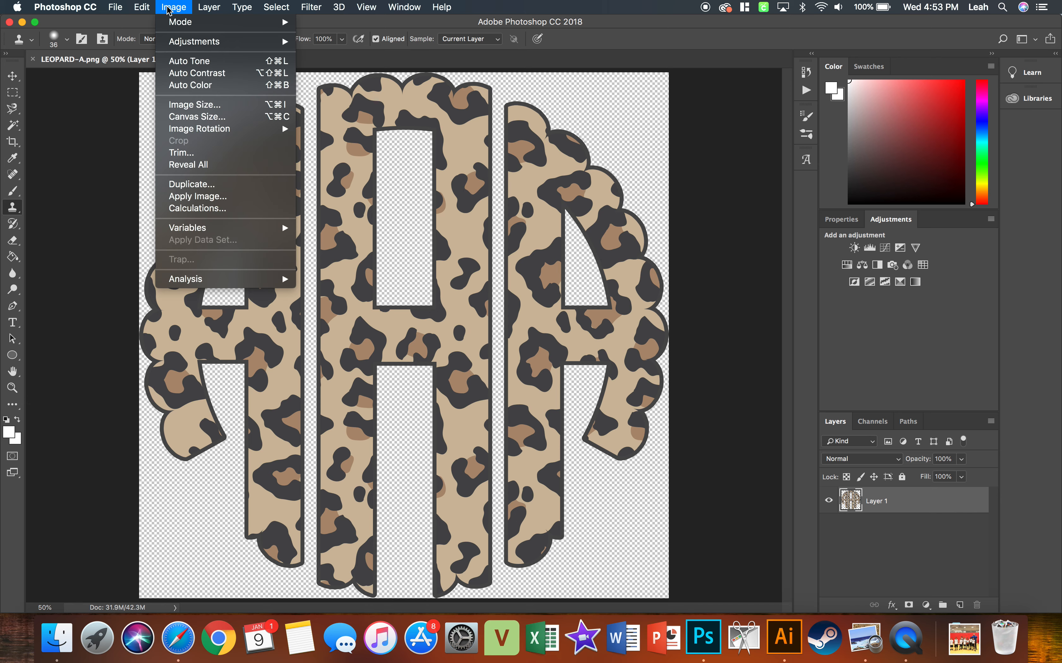
pyautogui.click(180, 109)
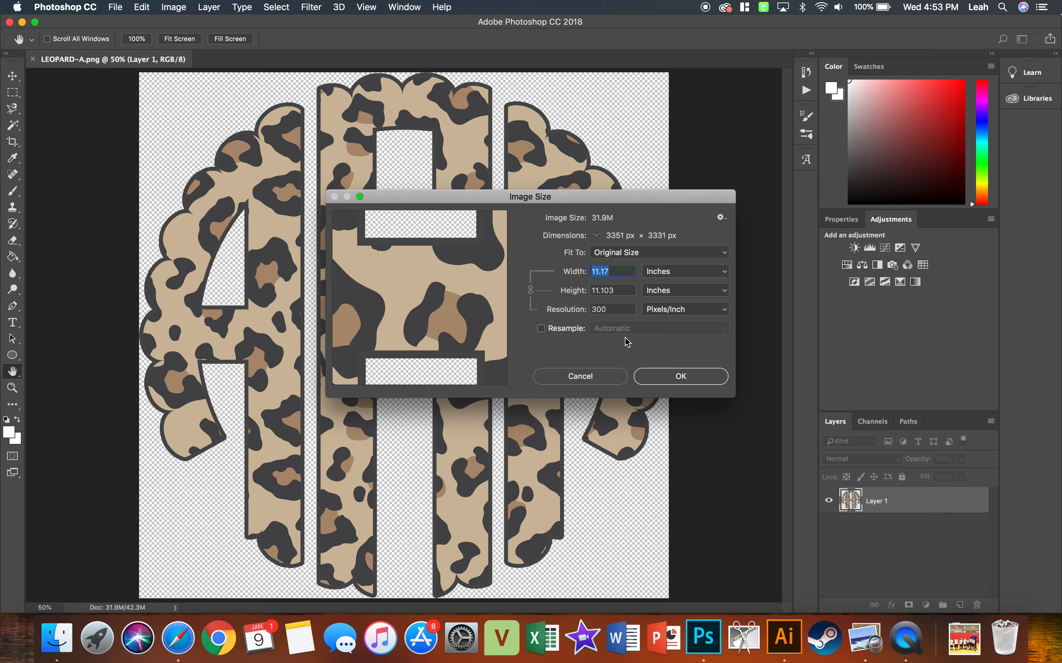
pyautogui.click(654, 376)
pyautogui.press('s')
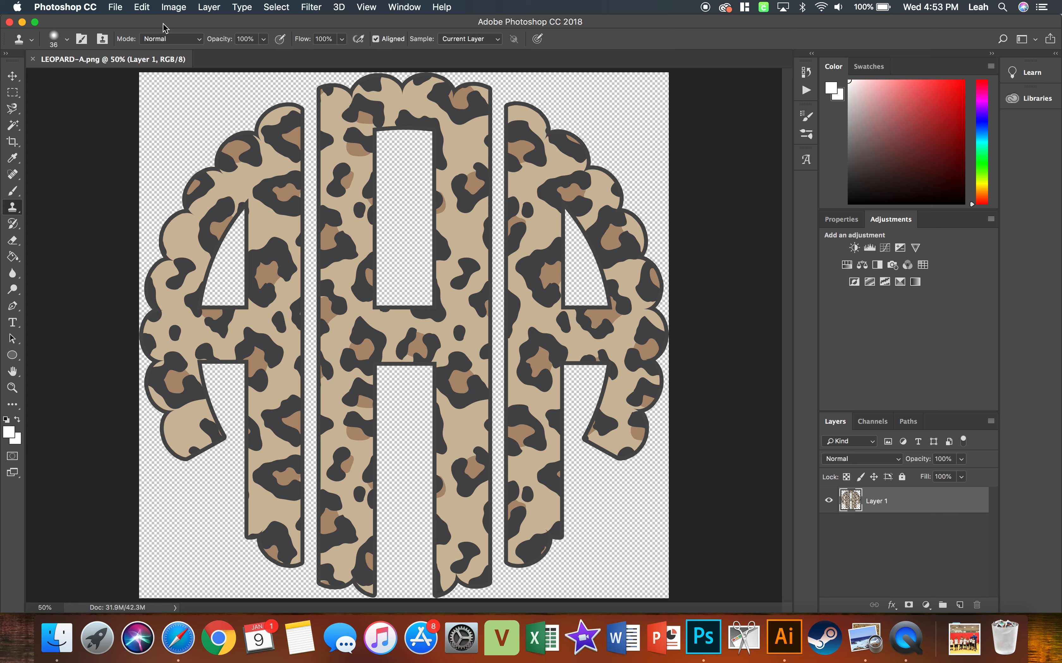
# Create a new blank document 12 inches wide and 12 inches high at 300 pixels/inch.
pyautogui.click(115, 7)
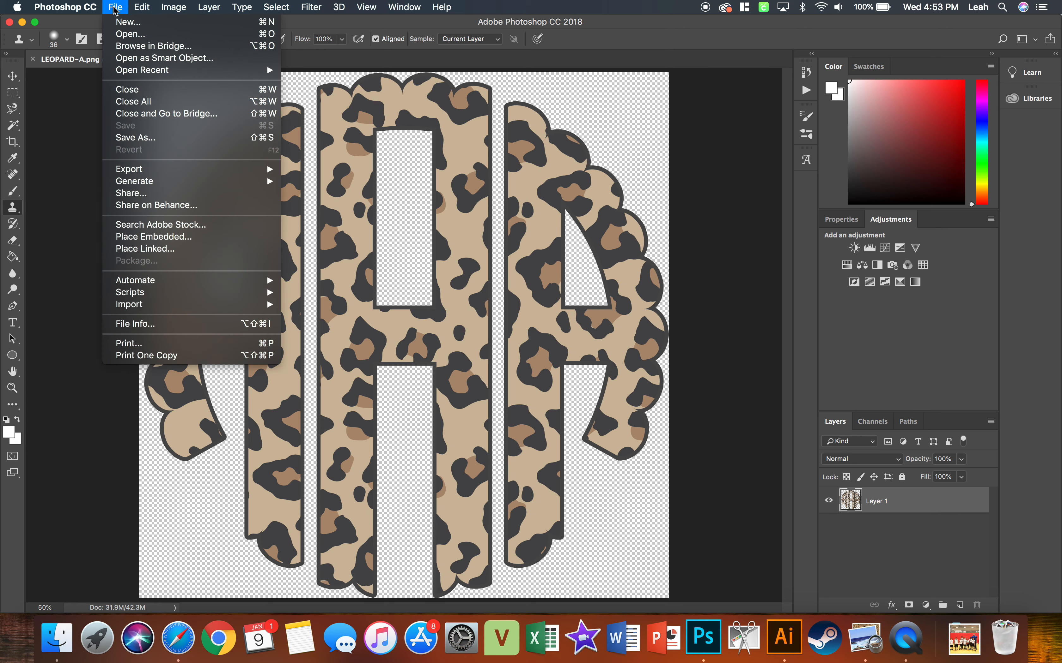
pyautogui.click(118, 23)
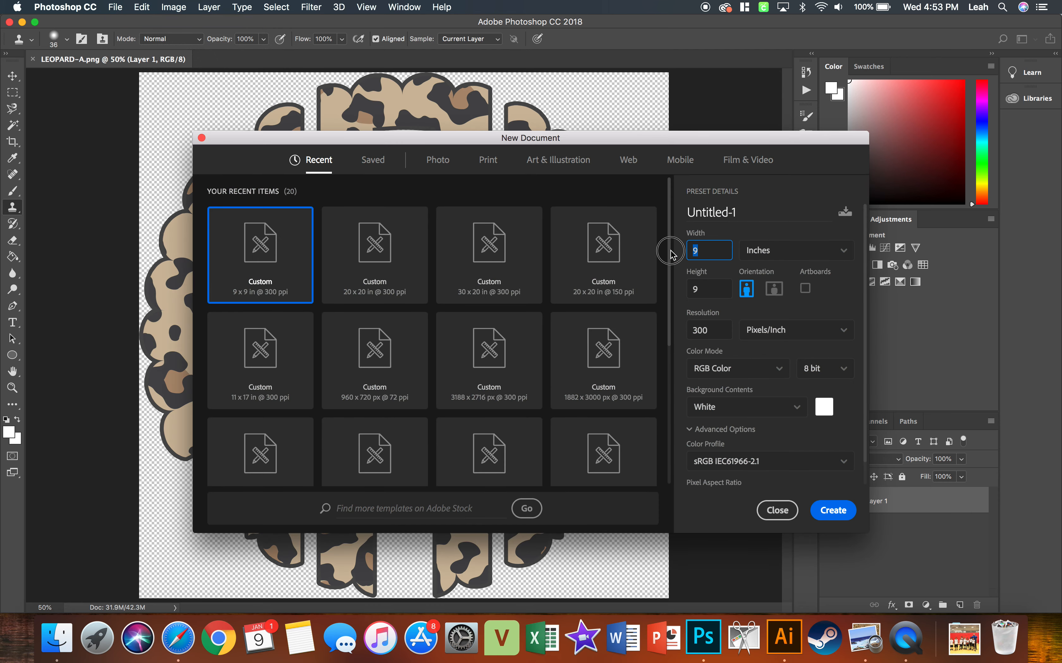
pyautogui.write('12')
pyautogui.click(704, 284)
pyautogui.write('12')
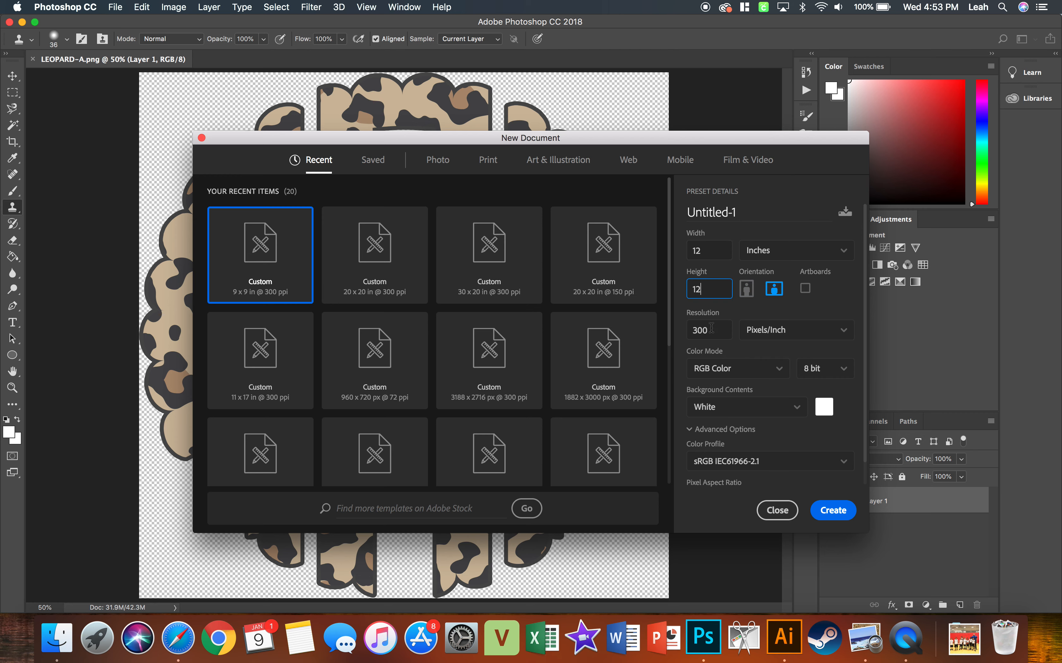
pyautogui.click(831, 512)
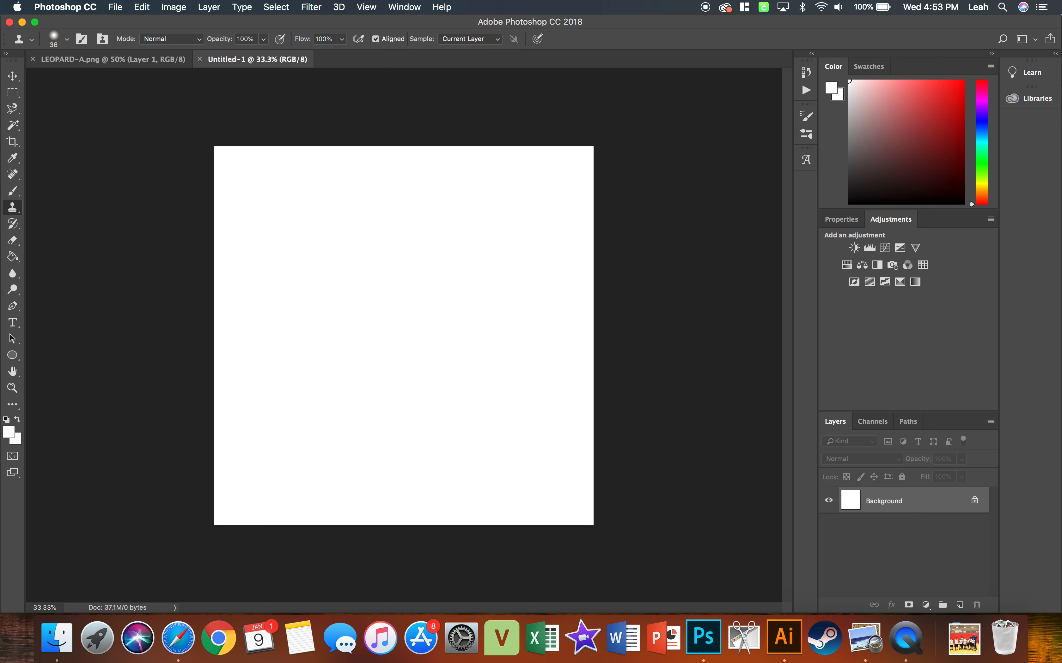
# Copy the left letter A from LEOPARD-A.png into the Untitled-1 document and place it near the canvas's left edge.
pyautogui.click(169, 61)
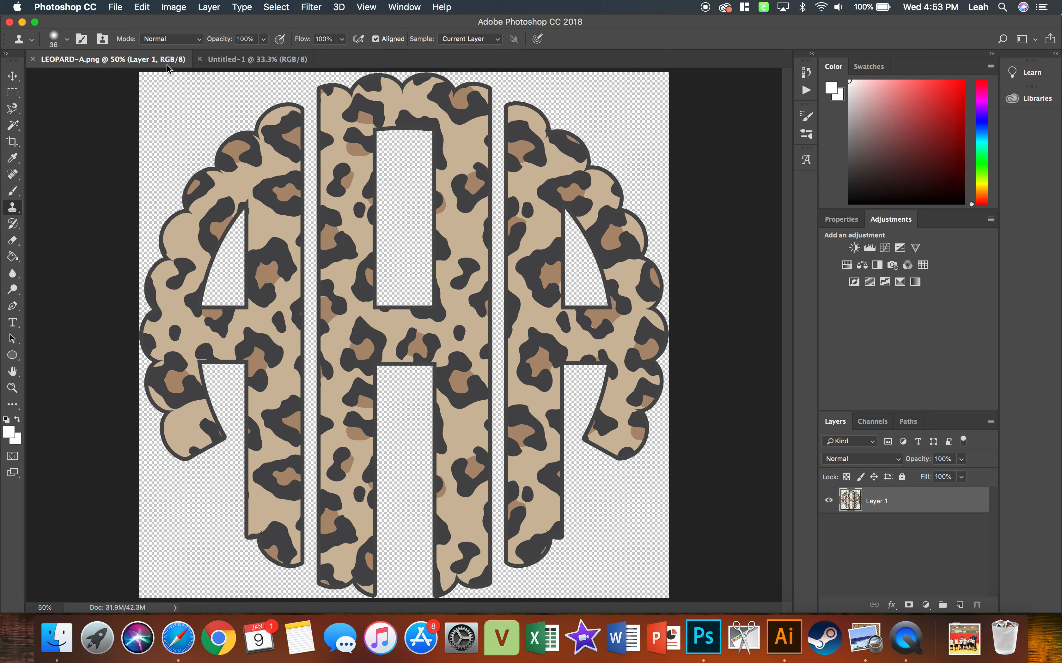
pyautogui.click(13, 96)
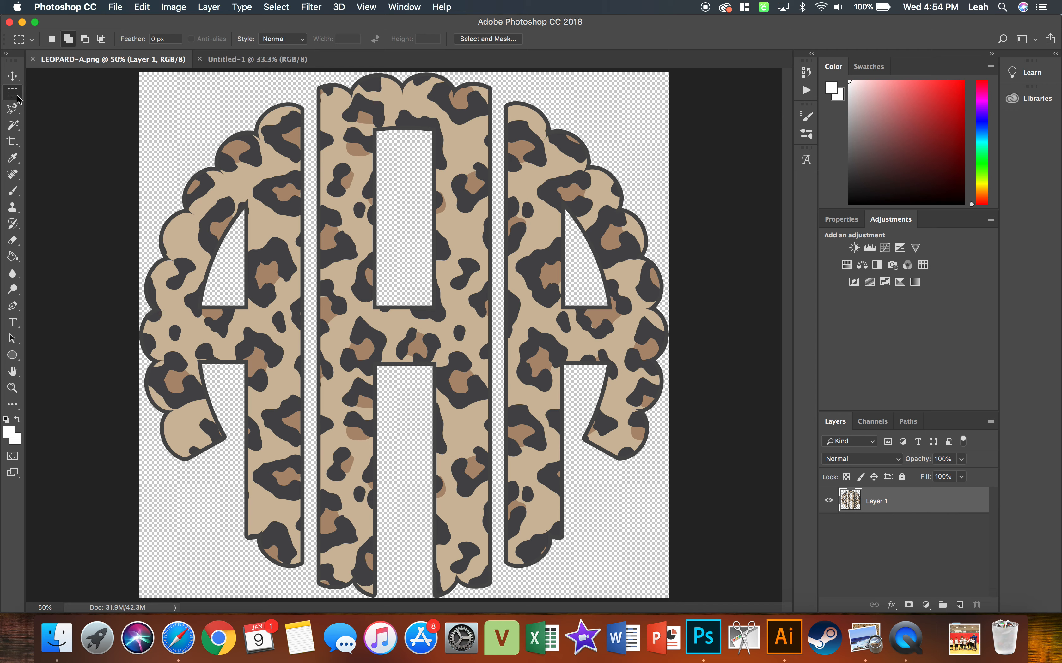
pyautogui.moveTo(133, 71); pyautogui.dragTo(310, 599)
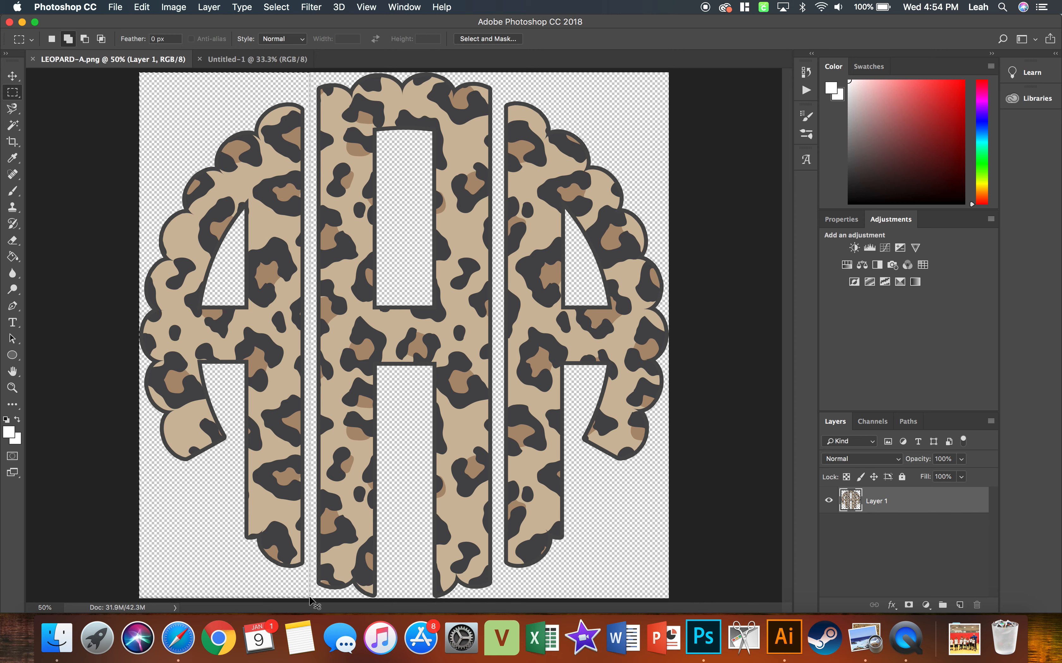
pyautogui.click(264, 60)
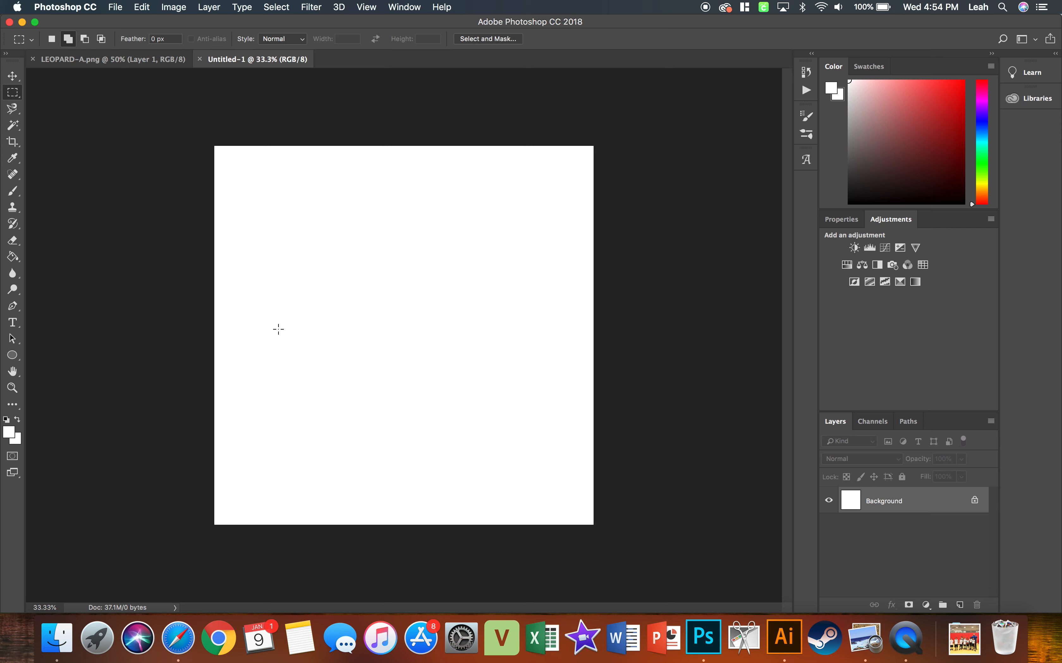
pyautogui.press('super+v')
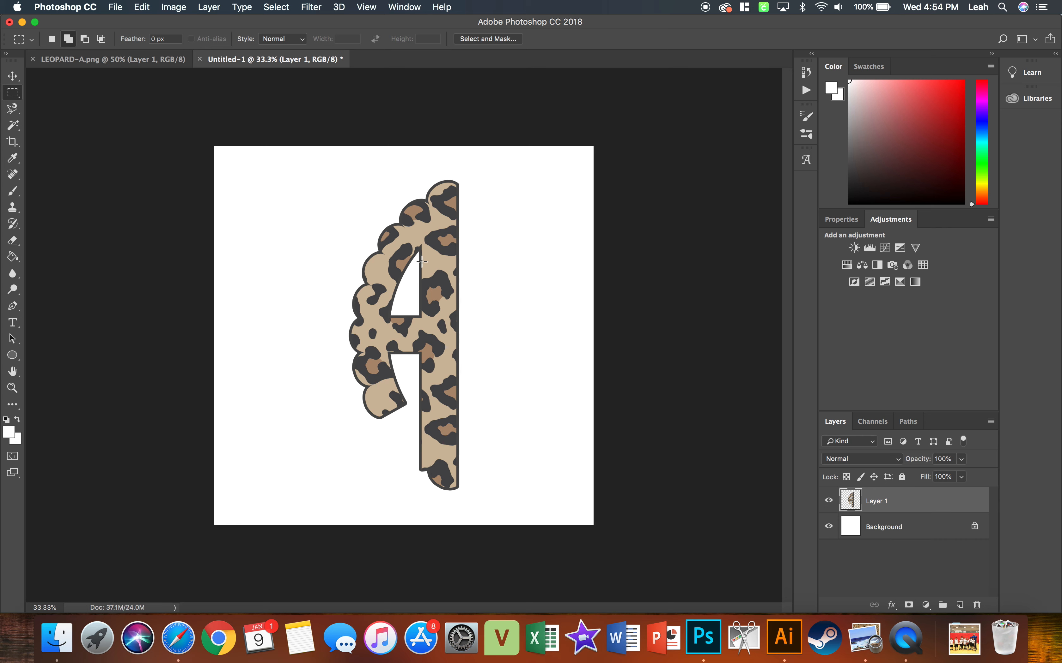
pyautogui.click(12, 76)
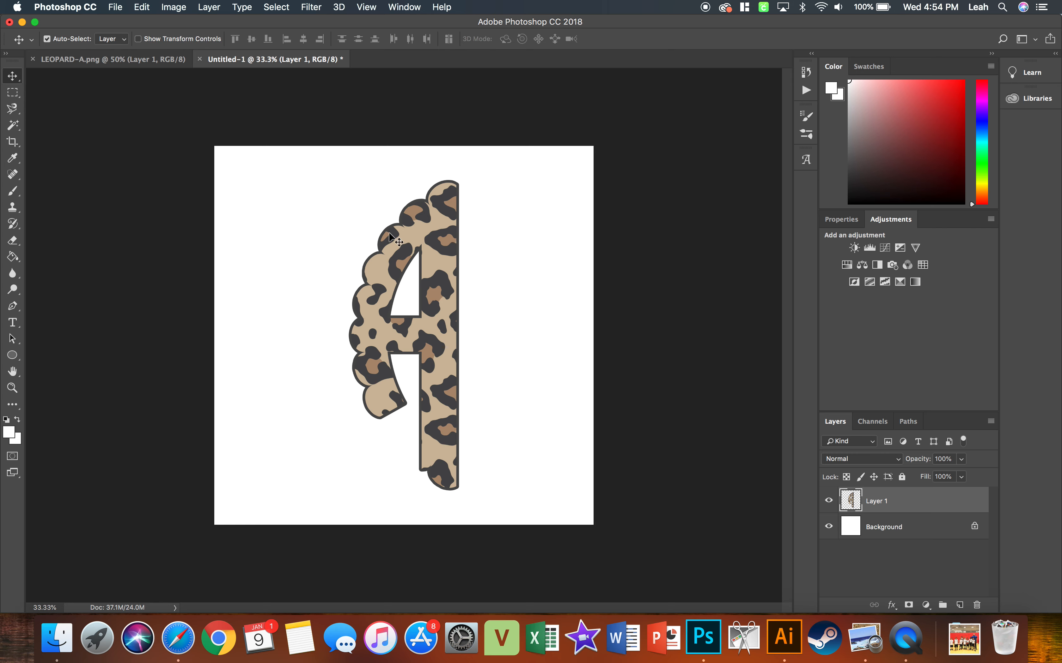
pyautogui.moveTo(427, 237); pyautogui.dragTo(302, 227)
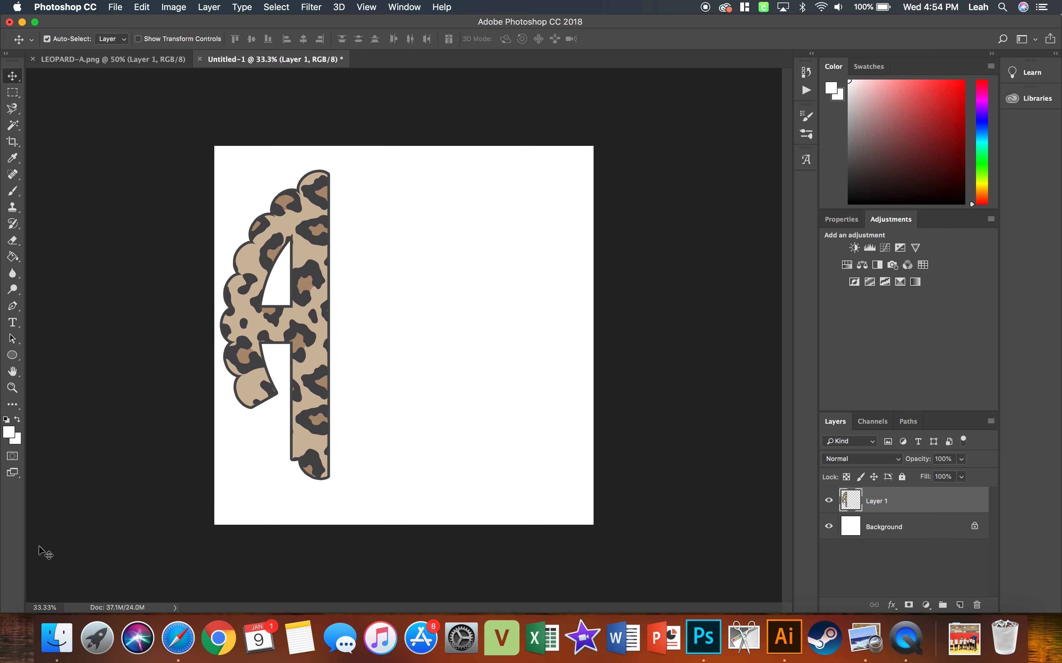
# Switch to Finder and open LEOPARD-B.png from the LEOPARDMONOGRAM folder in Photoshop CC 2018.
pyautogui.click(50, 642)
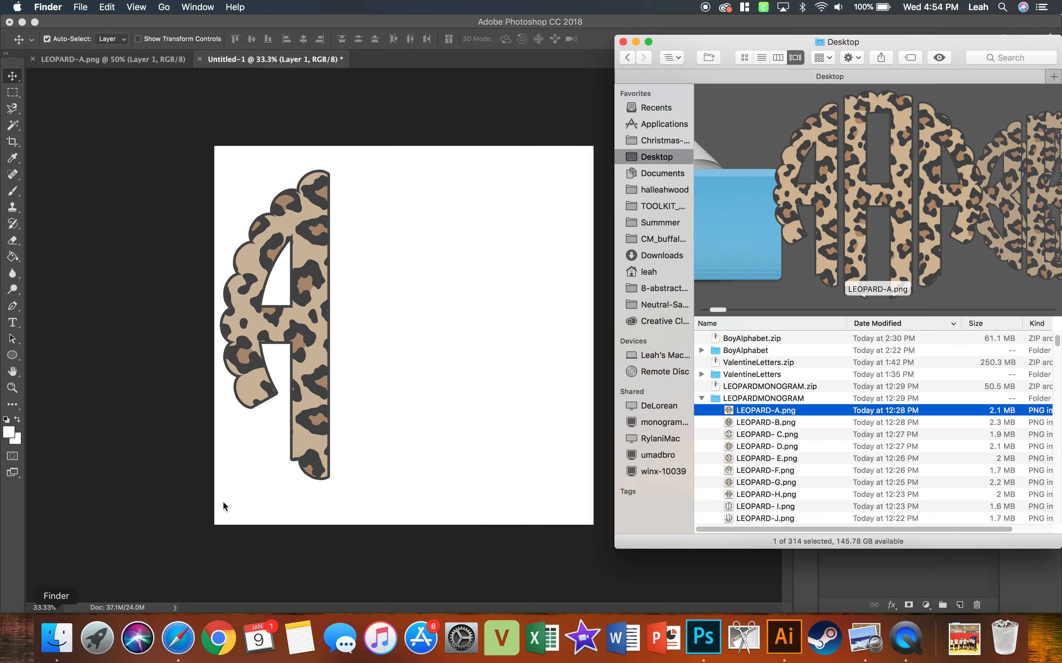
pyautogui.click(758, 424)
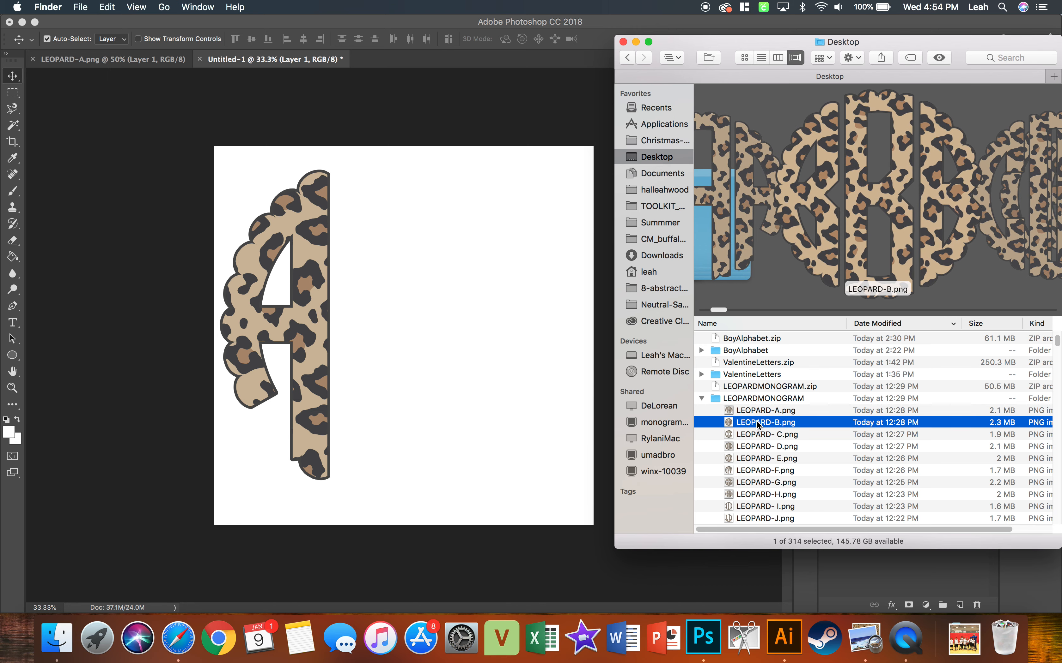
pyautogui.rightClick(757, 424)
pyautogui.moveTo(777, 391)
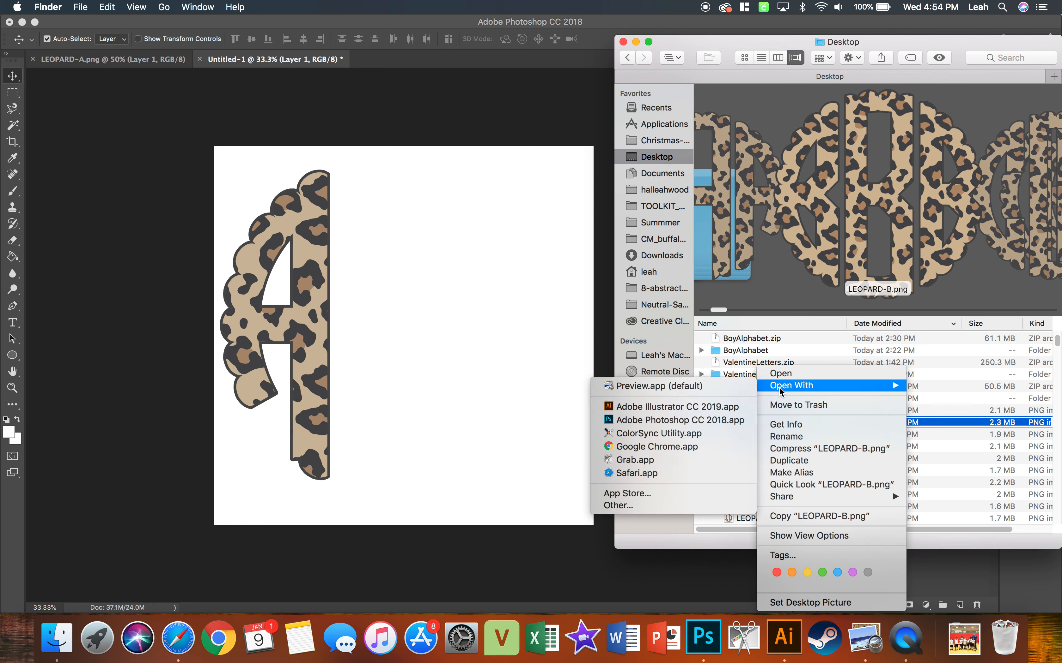
pyautogui.click(730, 420)
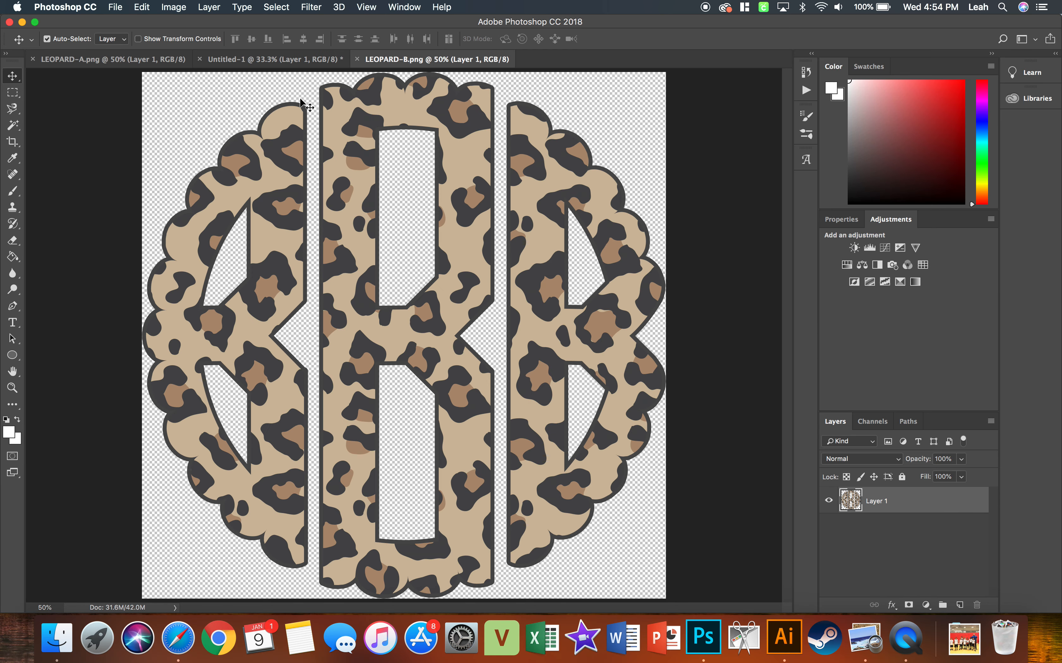
# Copy the middle letter B from LEOPARD-B.png into Untitled-1 and position it just right of the A, vertically centred with it.
pyautogui.click(13, 92)
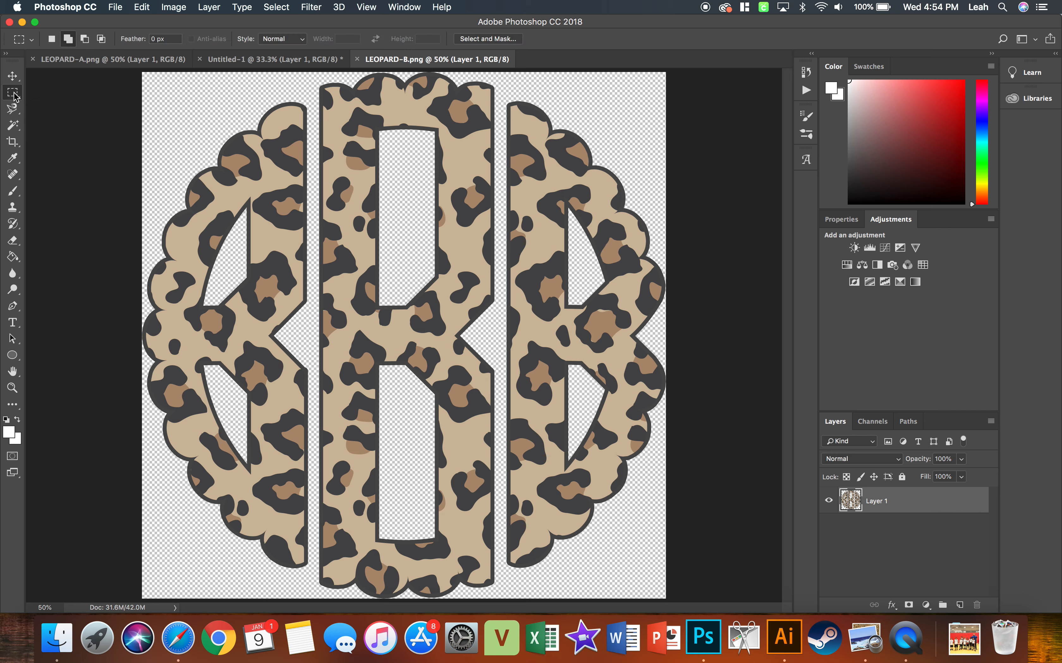
pyautogui.moveTo(309, 72); pyautogui.dragTo(501, 603)
pyautogui.click(247, 63)
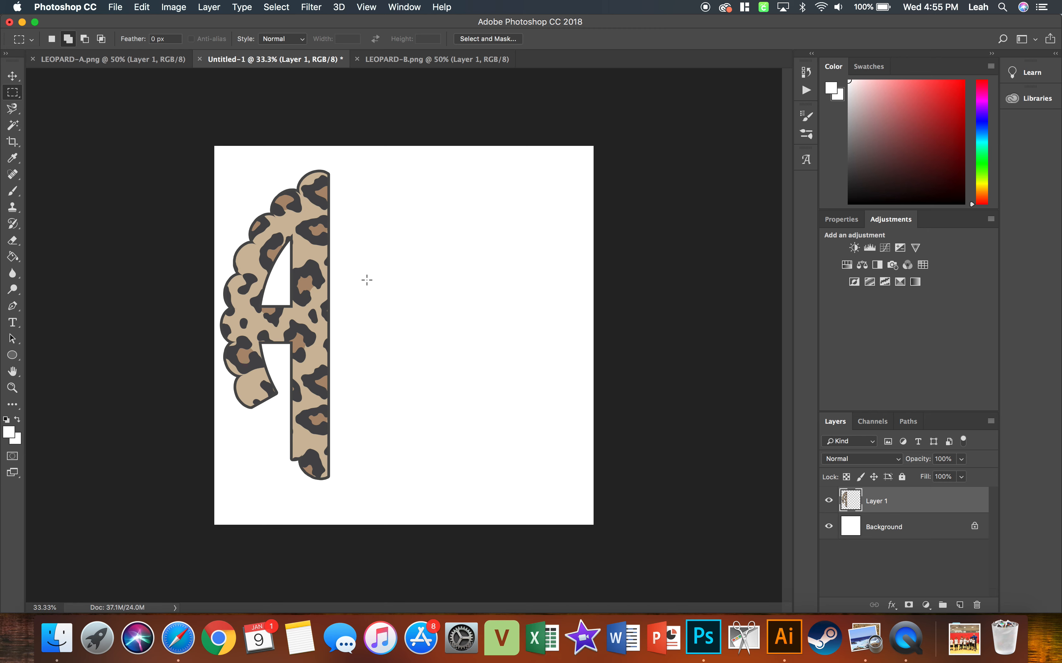
pyautogui.press('super+v')
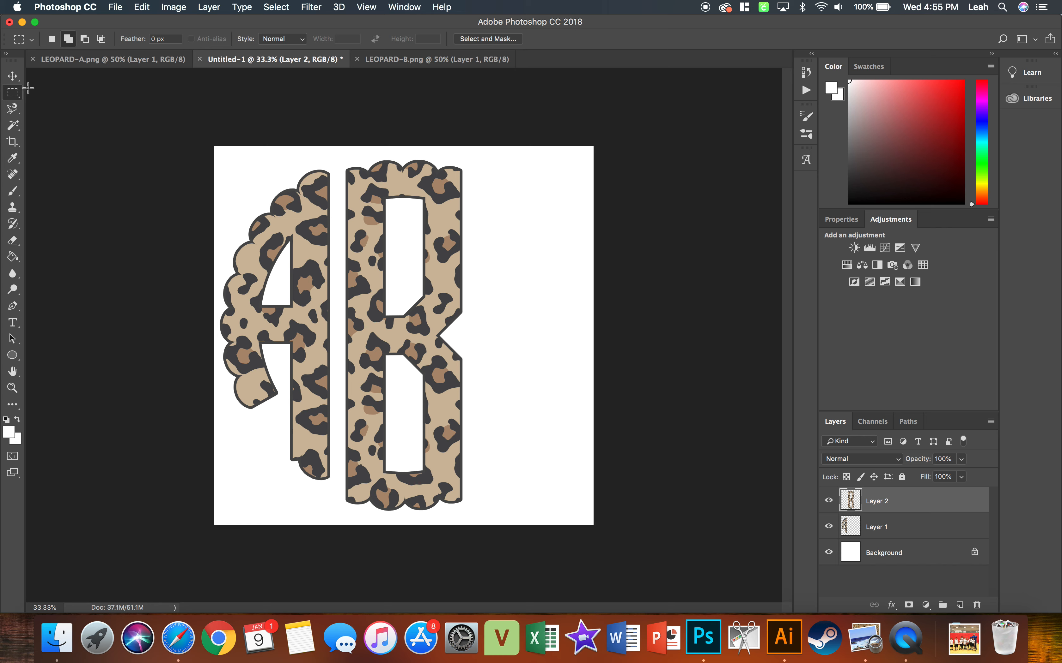
pyautogui.click(13, 75)
pyautogui.moveTo(359, 255); pyautogui.dragTo(351, 247)
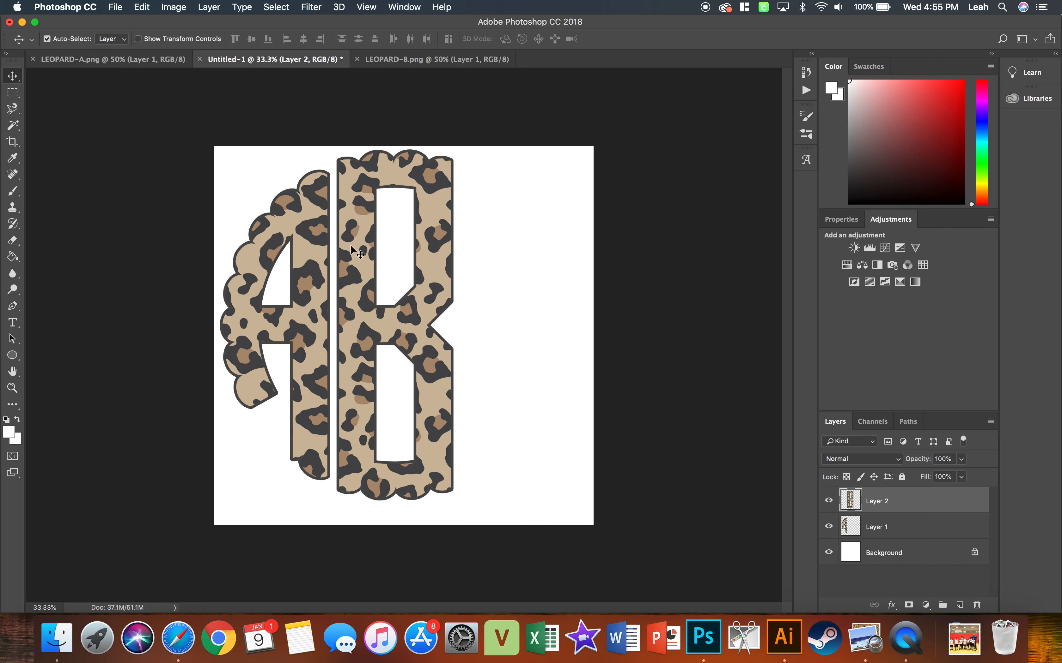
# Switch to Finder and open LEOPARD-H.png from the LEOPARDMONOGRAM folder in Photoshop CC 2018.
pyautogui.click(53, 641)
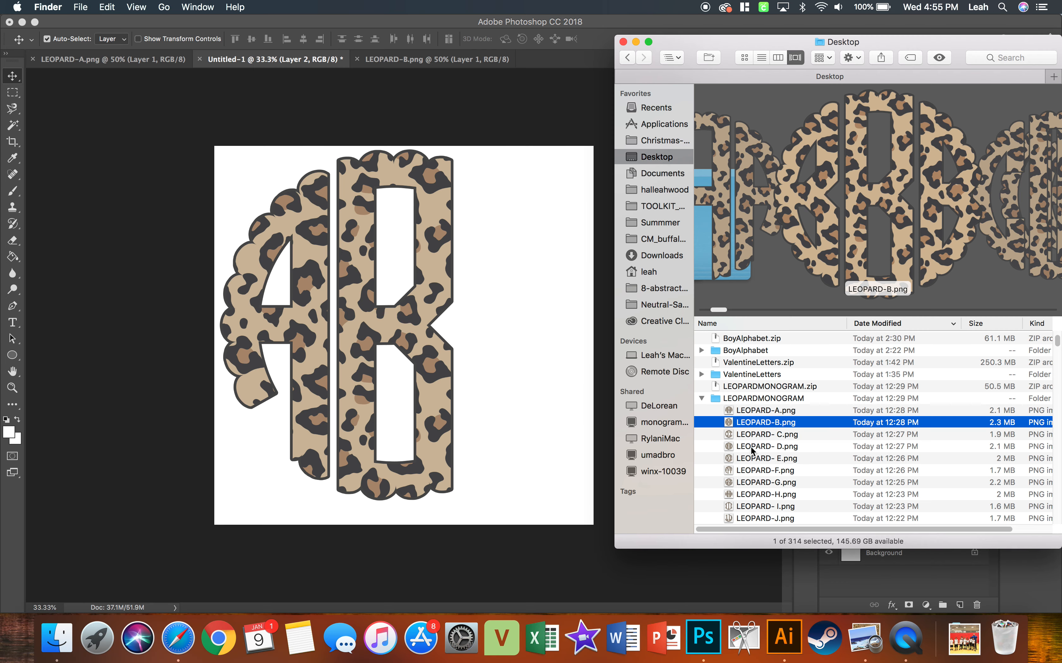
pyautogui.scroll(-2, 751, 451)
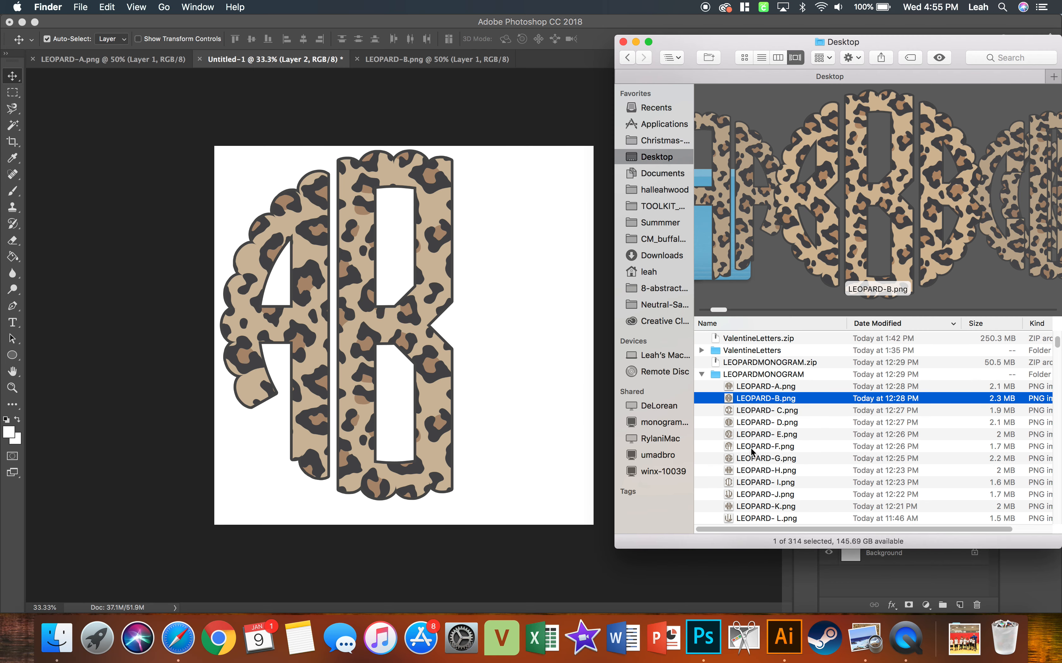
pyautogui.click(751, 470)
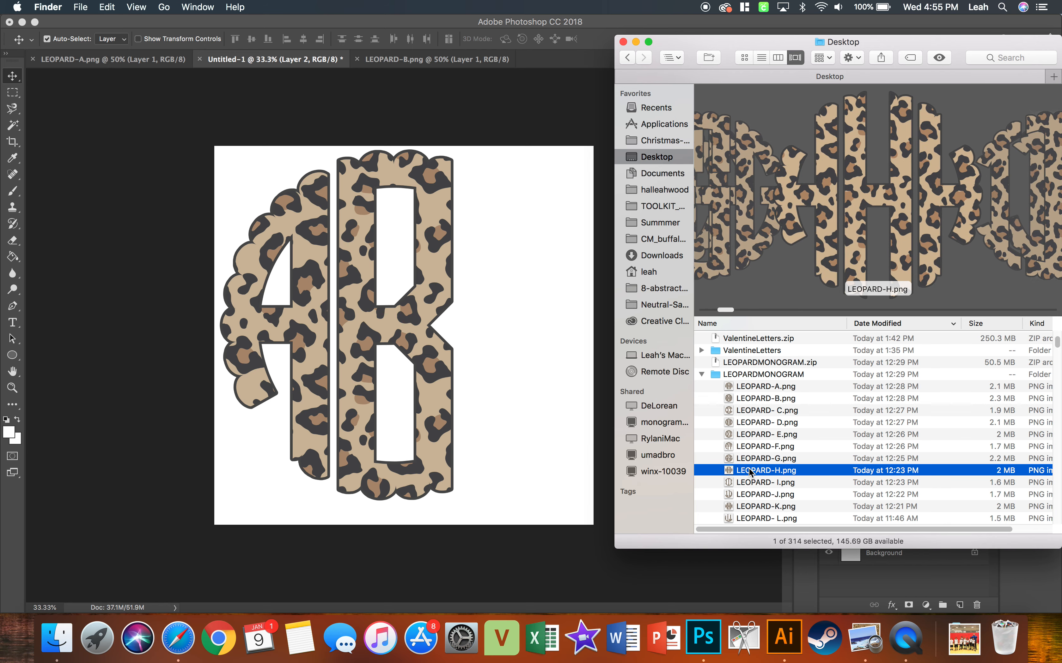
pyautogui.rightClick(751, 472)
pyautogui.moveTo(784, 394)
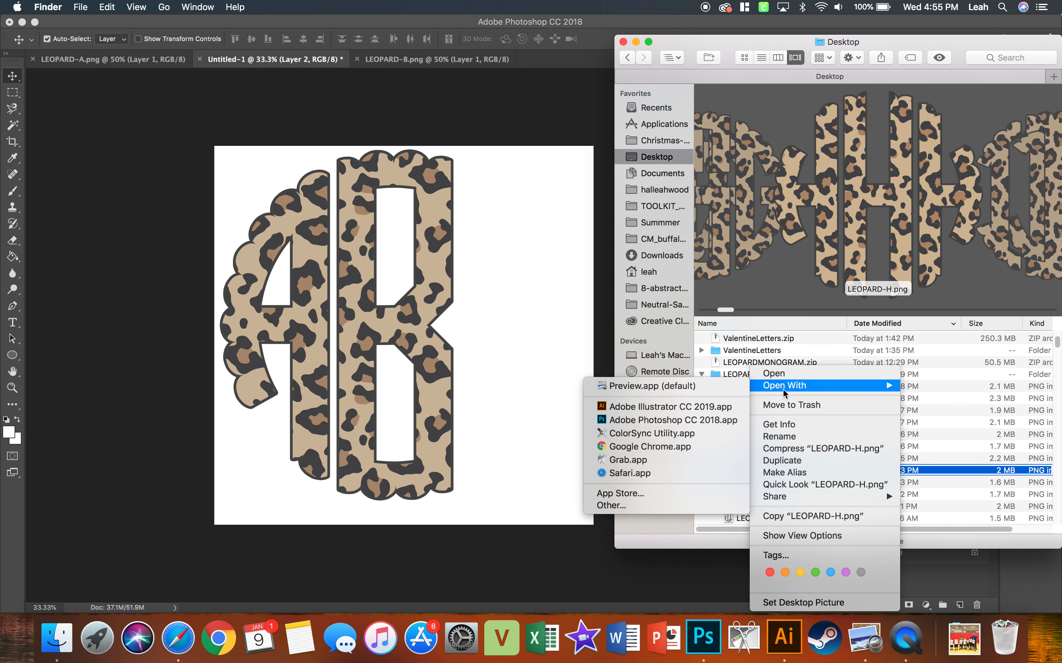
pyautogui.click(704, 420)
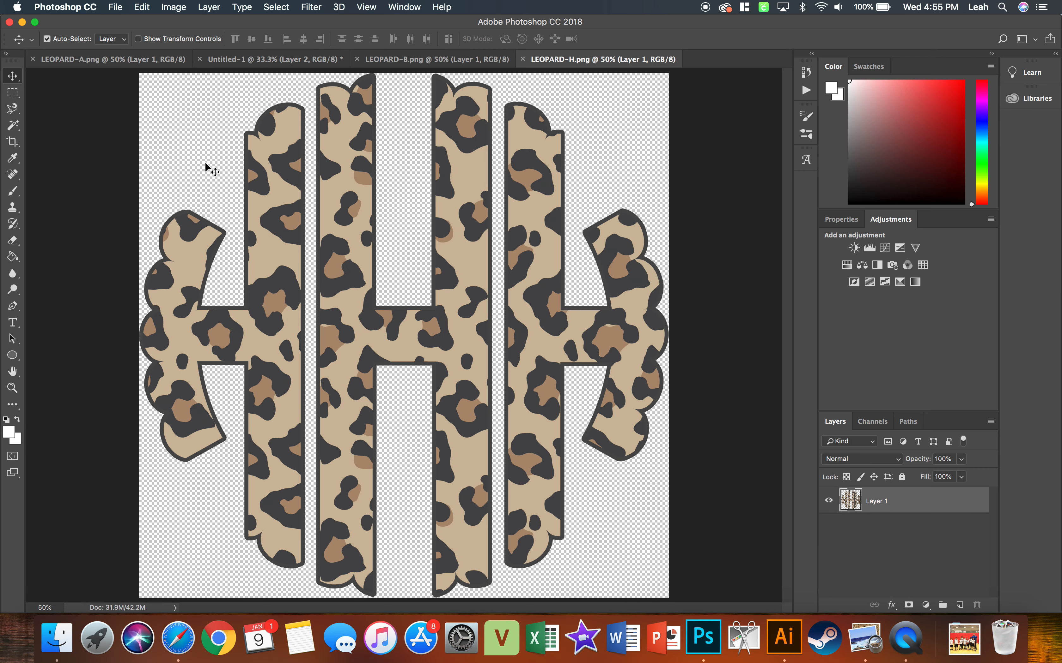
# Copy the right letter H from LEOPARD-H.png into Untitled-1 and place it just right of the B, level with the A.
pyautogui.click(12, 94)
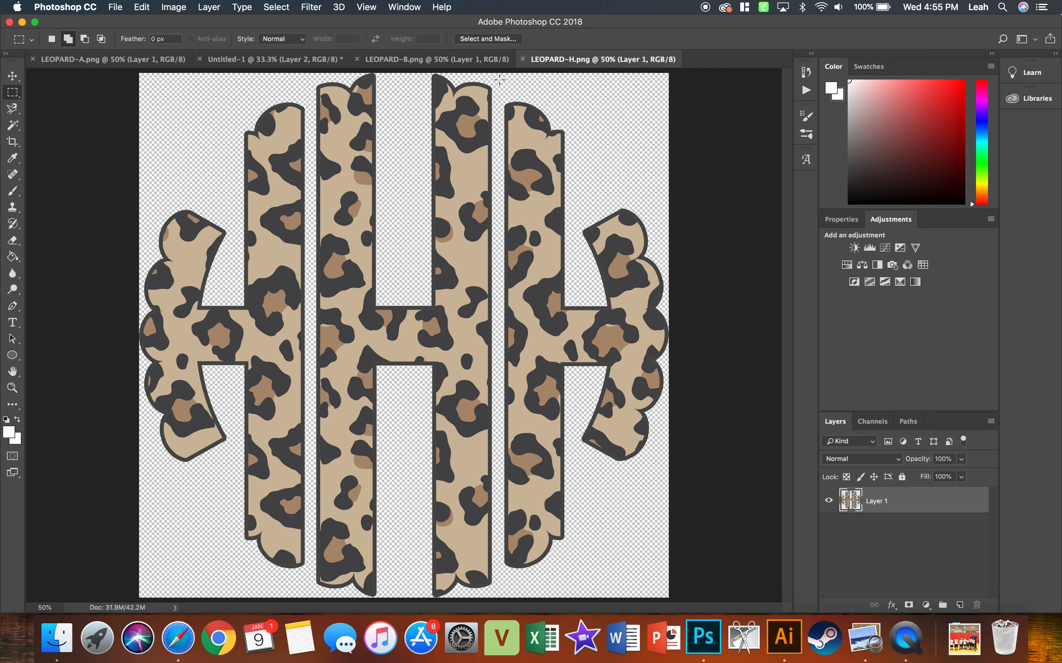
pyautogui.moveTo(498, 77); pyautogui.dragTo(688, 598)
pyautogui.click(272, 60)
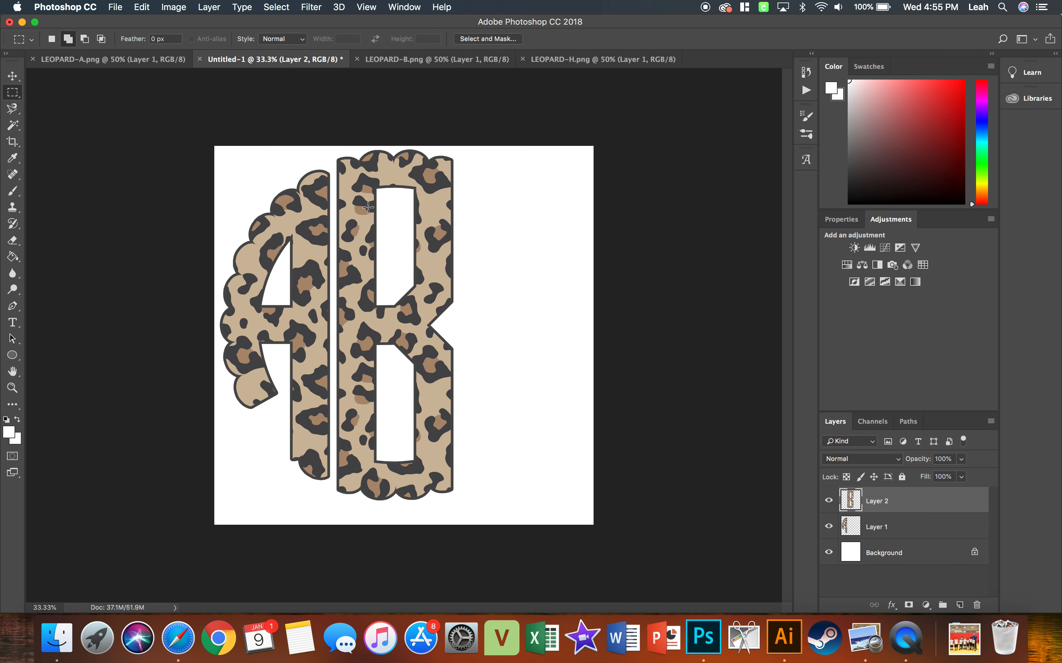
pyautogui.press('super+v')
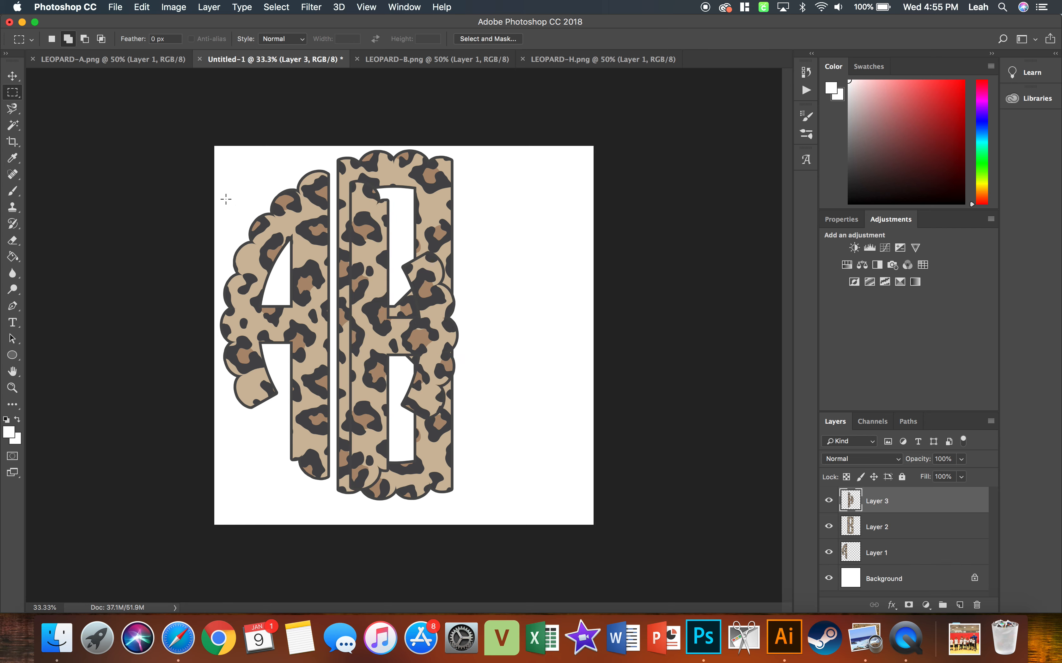
pyautogui.click(13, 76)
pyautogui.moveTo(346, 275); pyautogui.dragTo(467, 276)
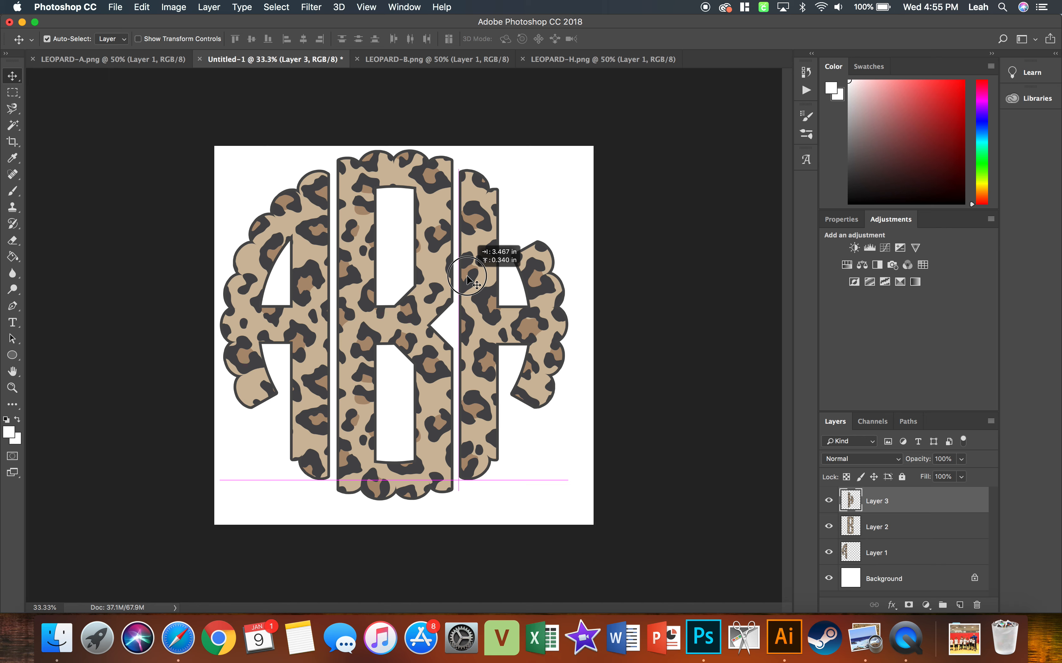
# Finish placing the H just right of the B, level with the A, and hide the white Background layer.
pyautogui.moveTo(467, 279)
pyautogui.mouseDown()
pyautogui.moveTo(467, 263)
pyautogui.moveTo(468, 279)
pyautogui.mouseUp()
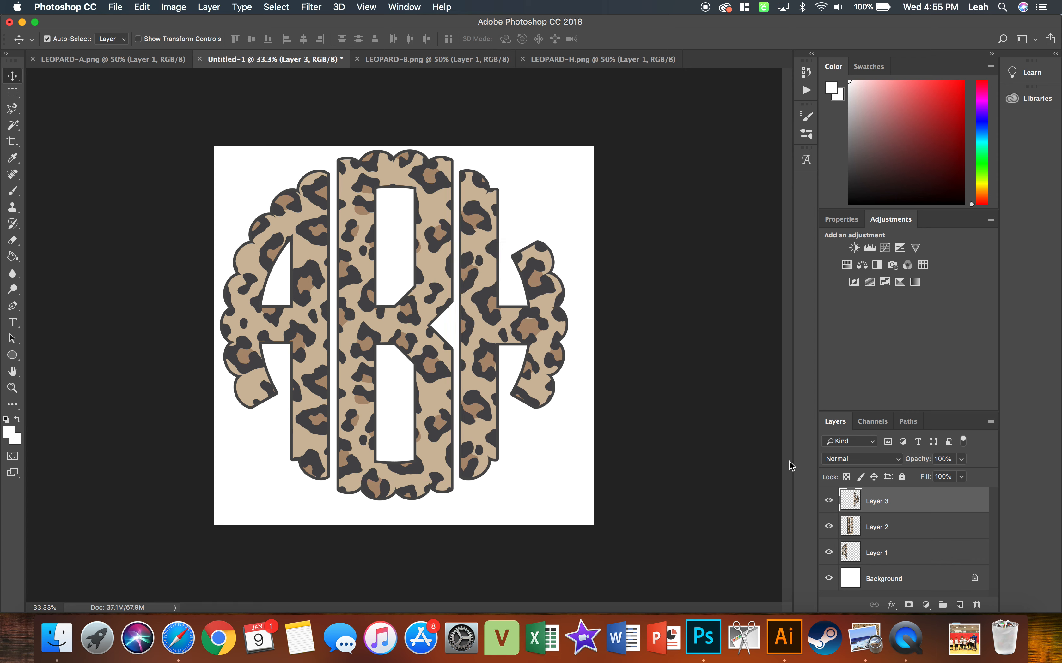
pyautogui.click(829, 579)
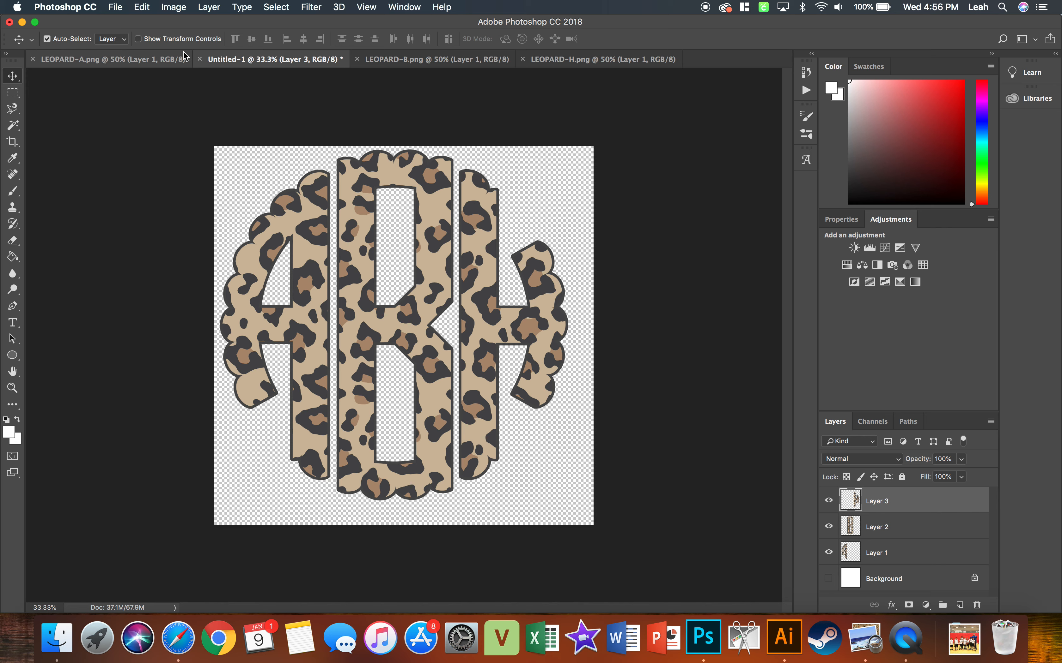
pyautogui.click(114, 65)
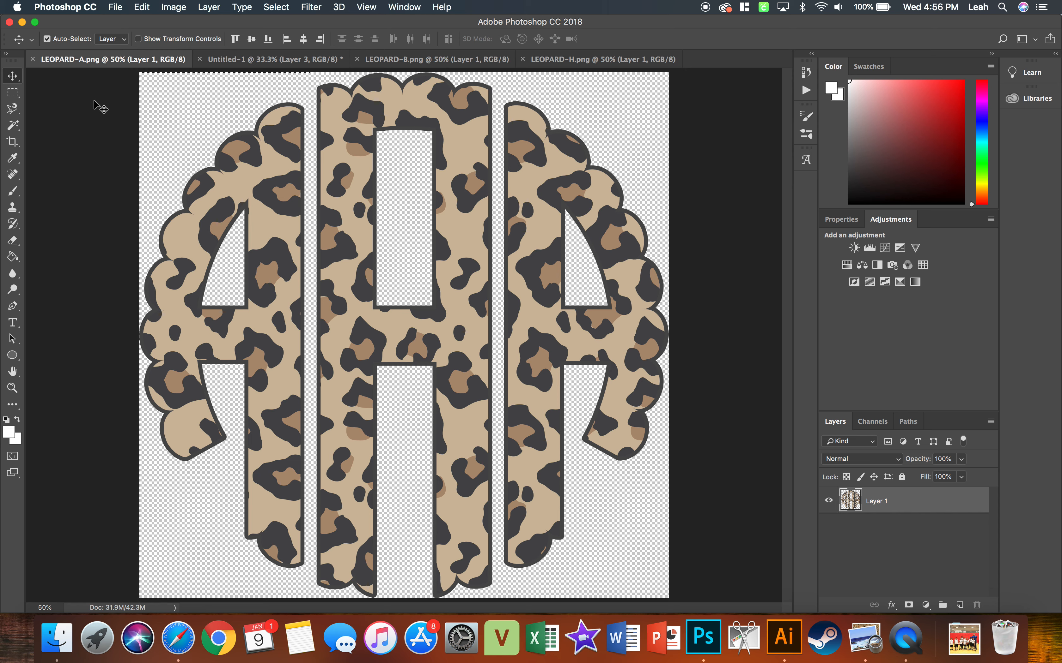
pyautogui.click(223, 58)
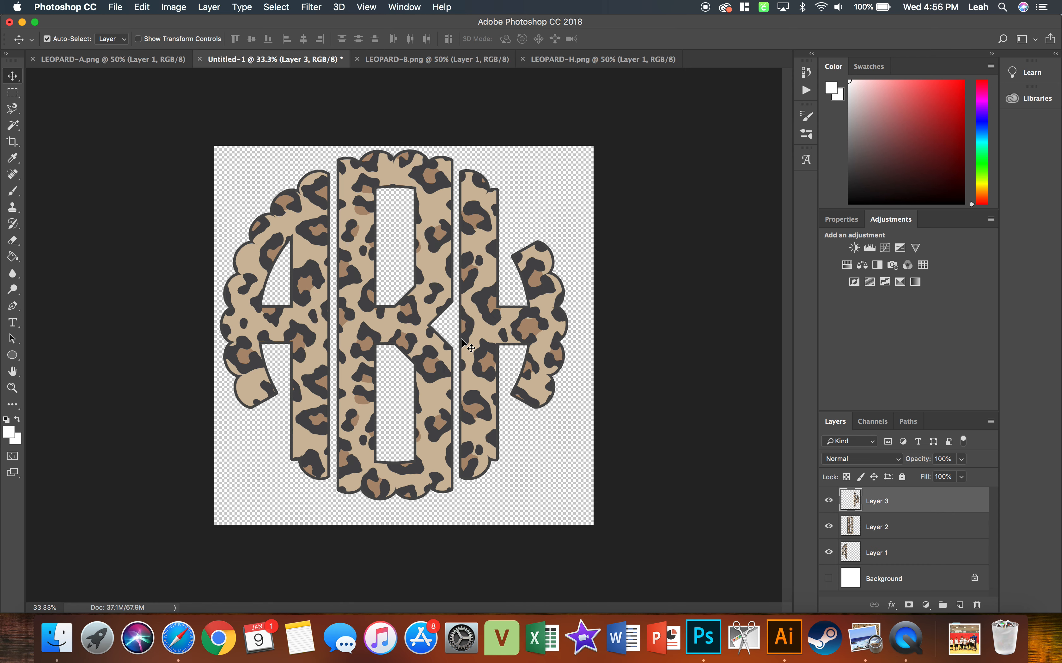
# Hide Layer 2 and Layer 3 so only the left letter A shows, and make Layer 1 the active layer.
pyautogui.click(828, 525)
pyautogui.click(829, 501)
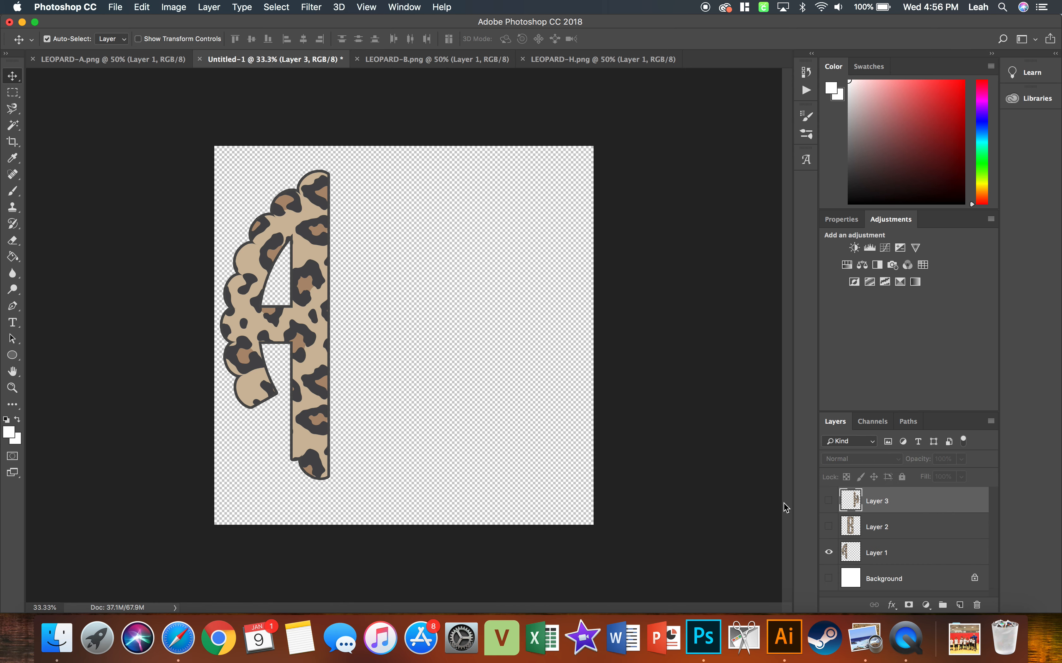
pyautogui.click(849, 556)
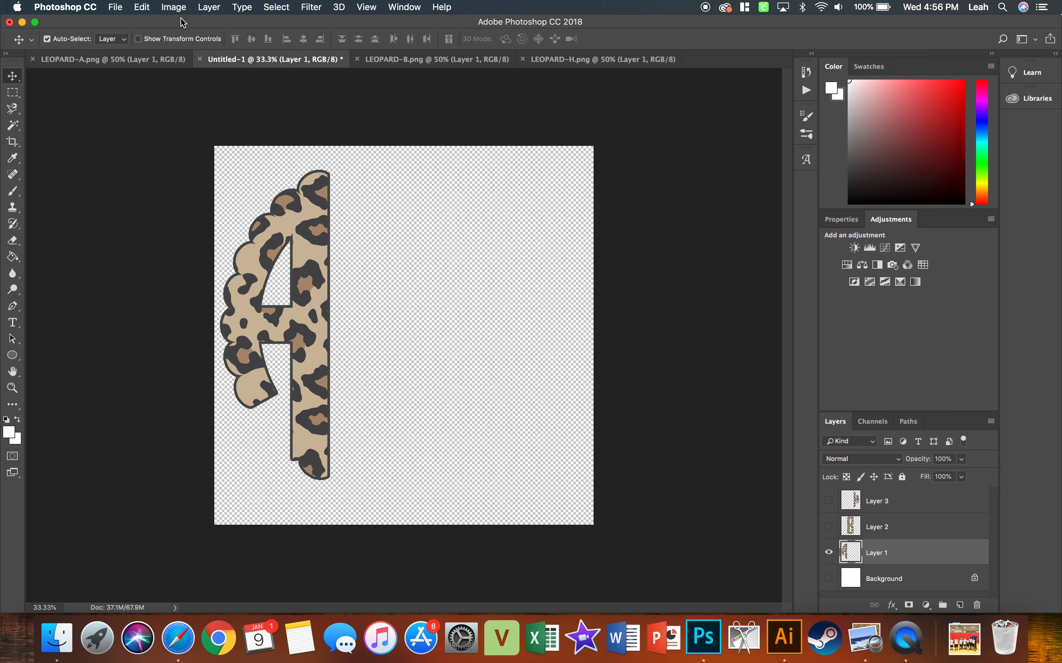
# Trim the canvas on all four sides around the letter A, based on transparent pixels.
pyautogui.click(175, 8)
pyautogui.click(188, 154)
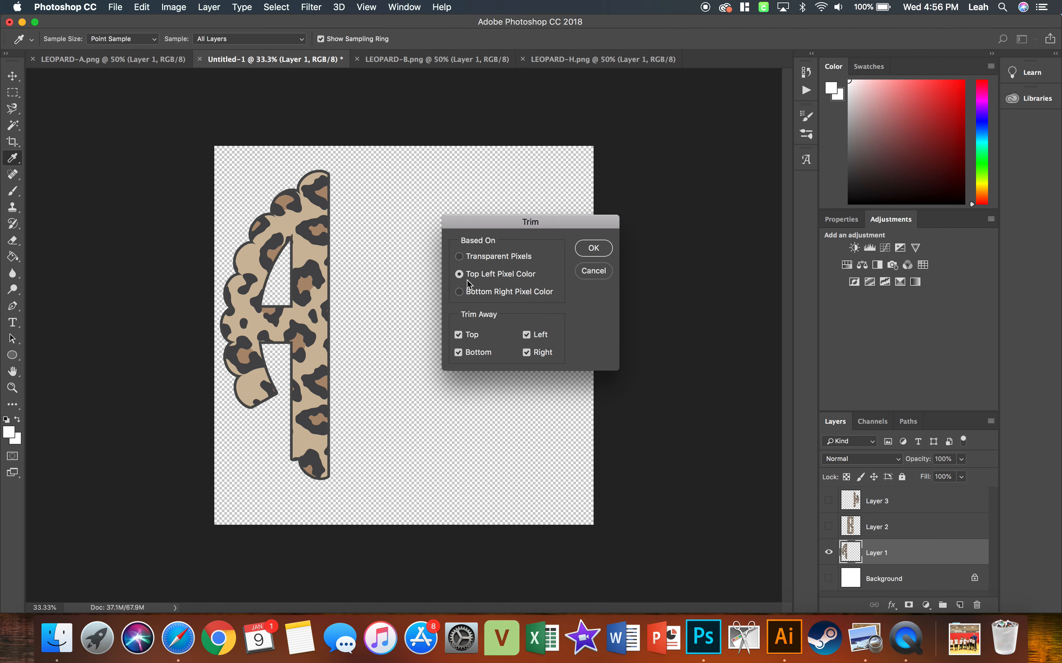
pyautogui.click(461, 258)
pyautogui.click(593, 249)
pyautogui.press('v')
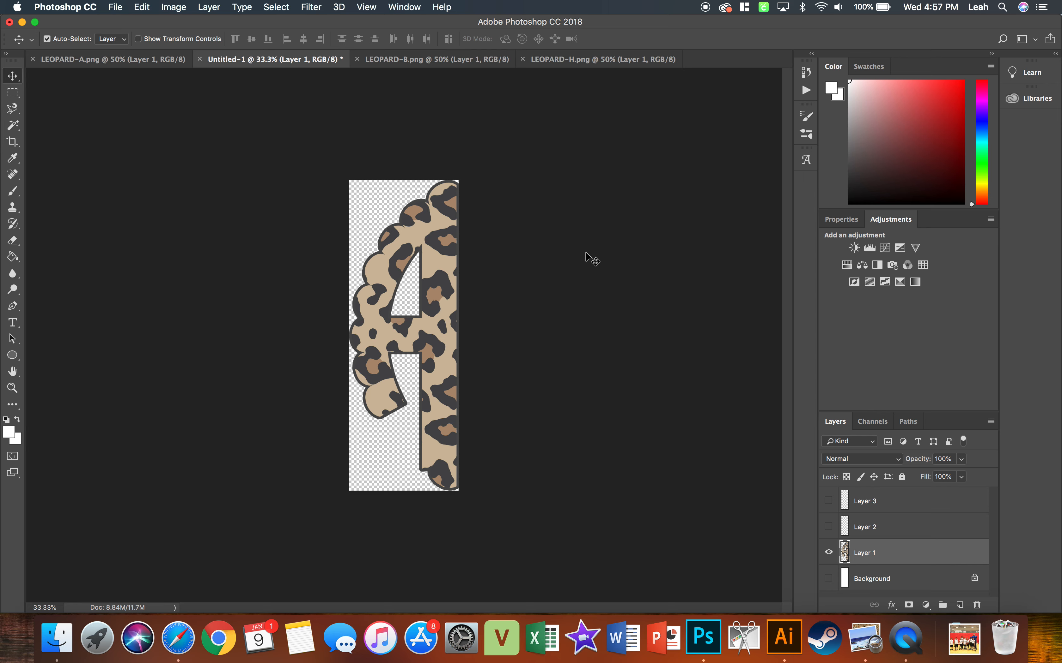
# Look at the LEOPARD-B and LEOPARD-A documents, then return to Untitled-1 and undo the trim.
pyautogui.click(395, 61)
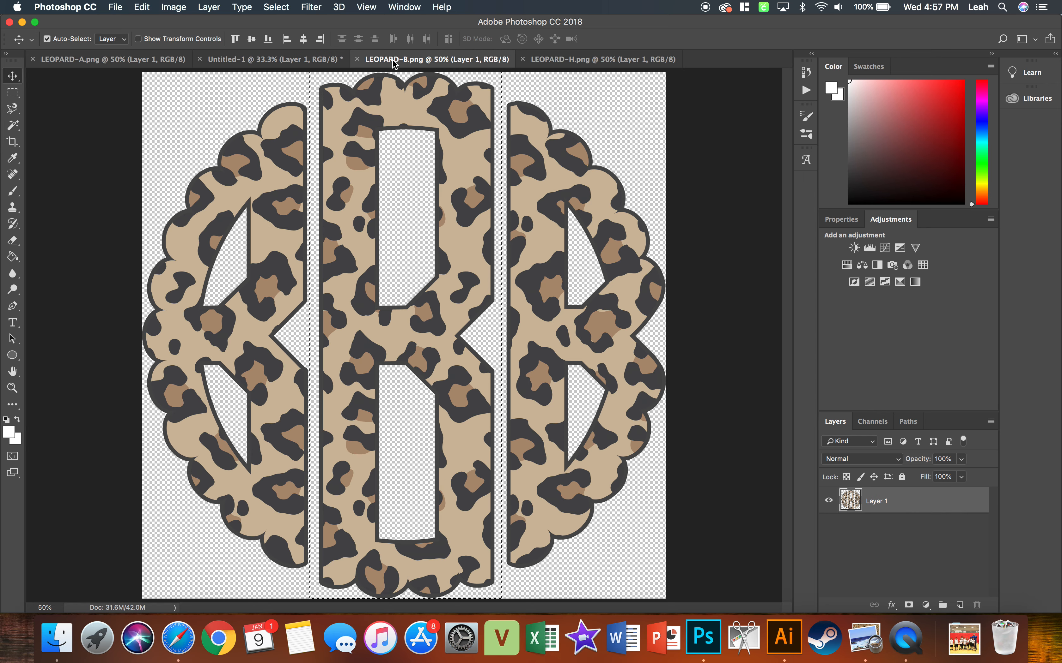
pyautogui.click(144, 61)
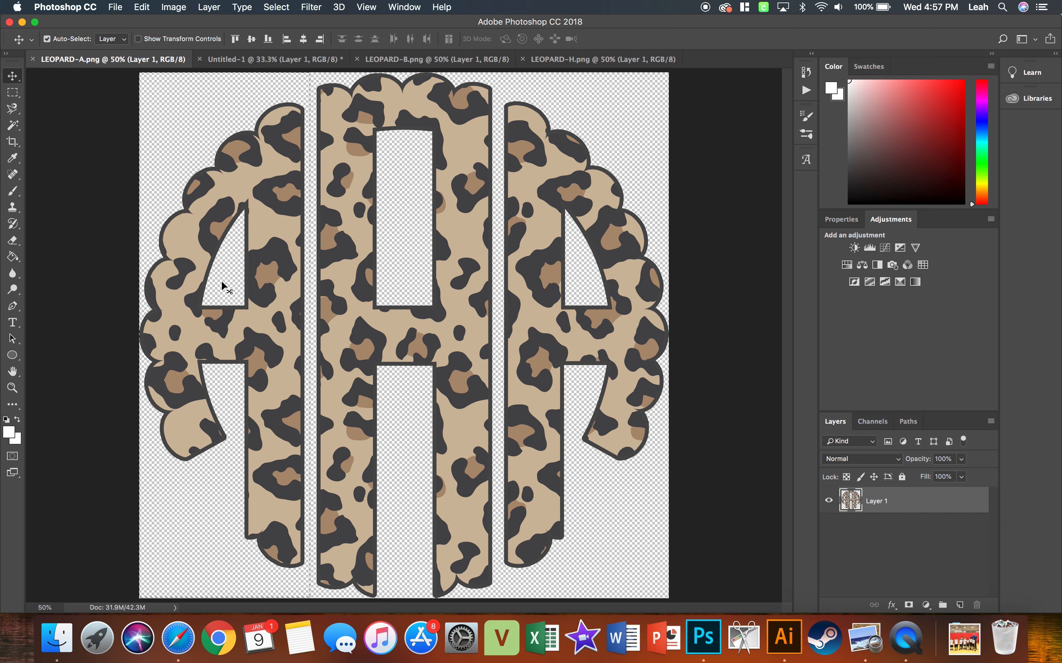
pyautogui.click(325, 60)
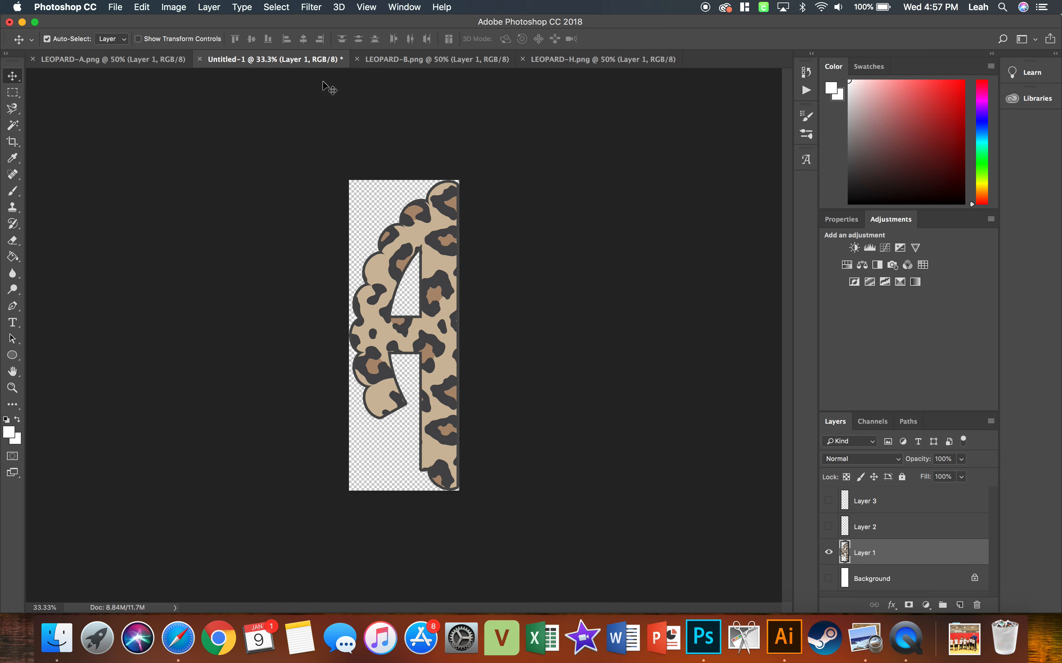
pyautogui.click(142, 7)
pyautogui.click(149, 47)
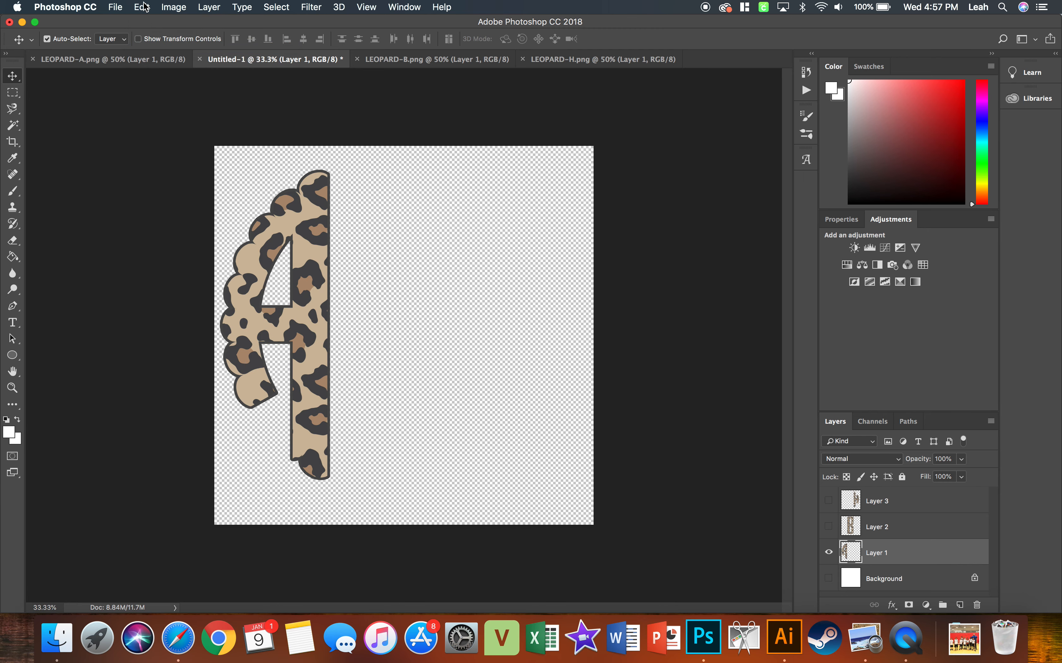
# Paste the copied H as a new layer, show Layer 2 again, and position the H just right of the B, level with the A.
pyautogui.press('super+v')
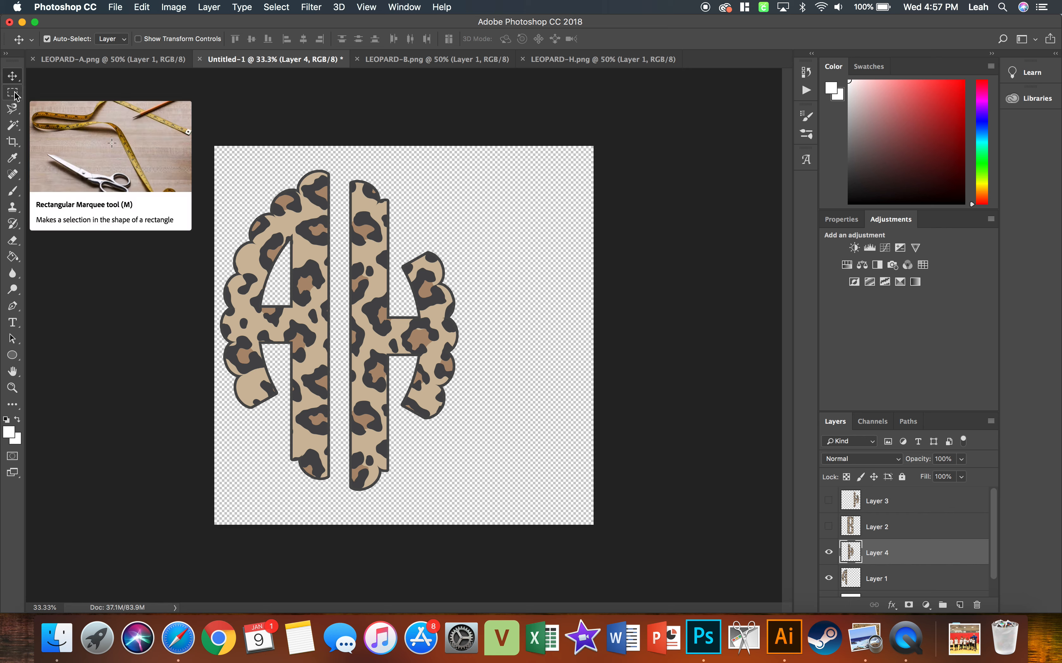
pyautogui.moveTo(378, 271); pyautogui.dragTo(467, 269)
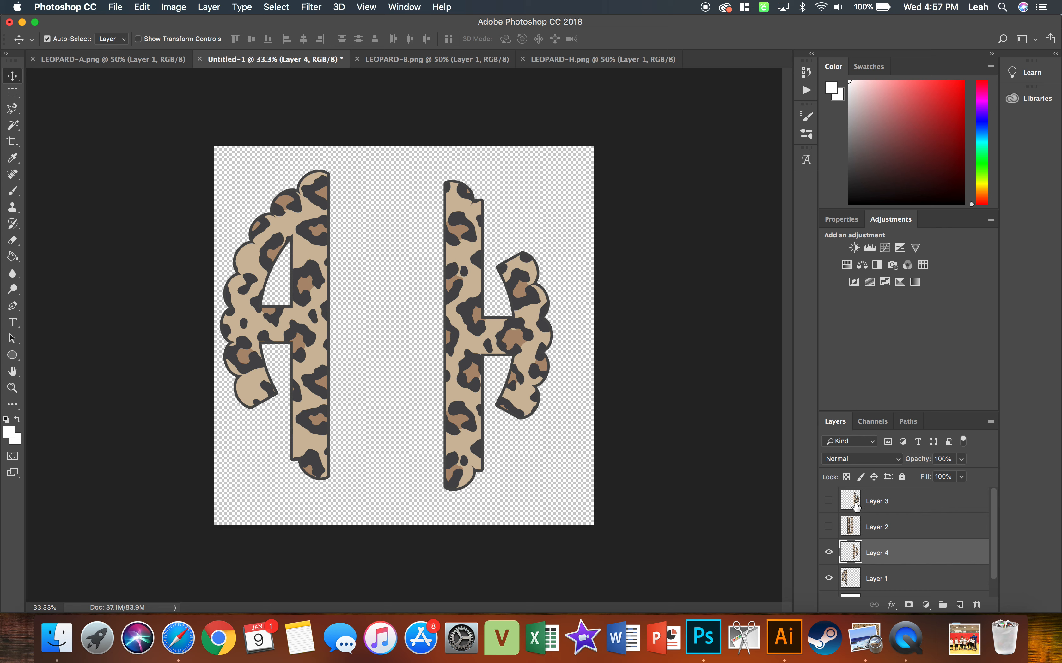
pyautogui.click(828, 527)
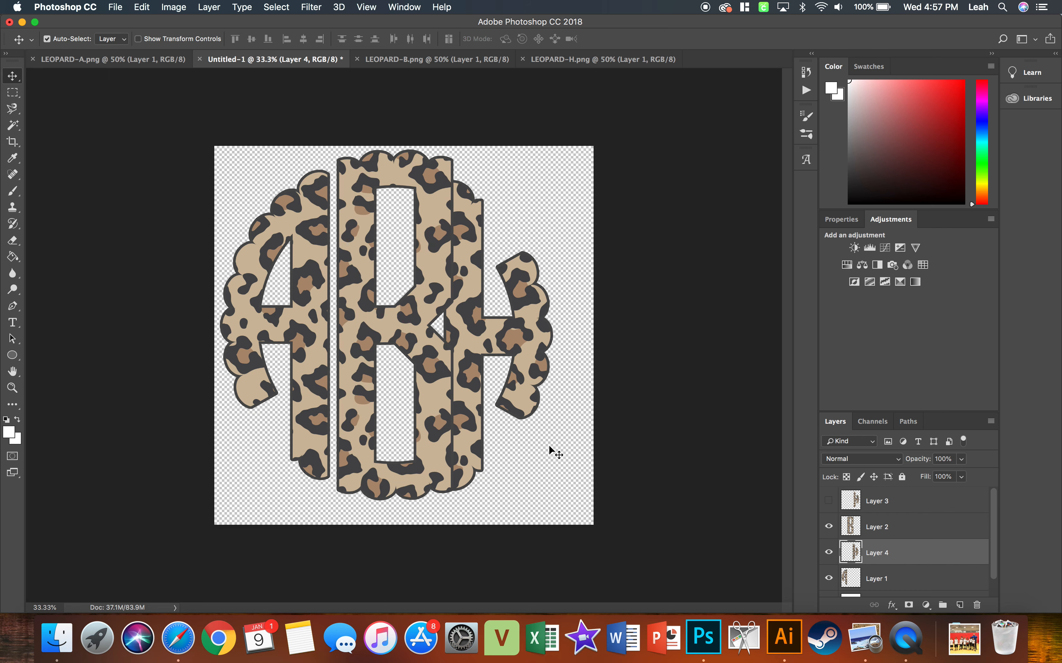
pyautogui.moveTo(459, 330); pyautogui.dragTo(481, 328)
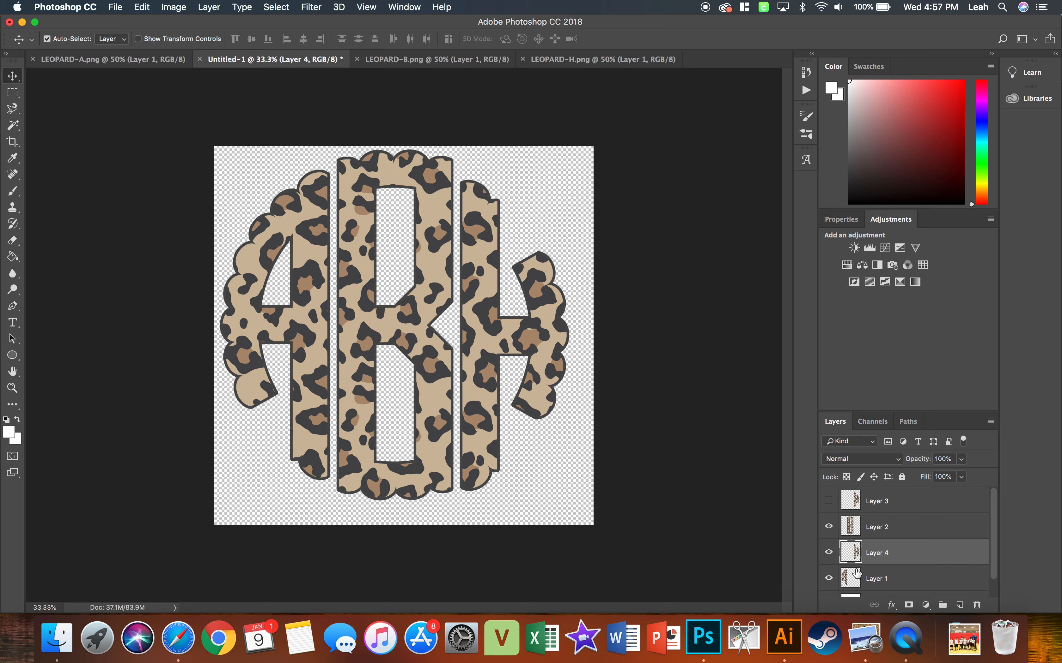
pyautogui.moveTo(504, 348); pyautogui.dragTo(505, 339)
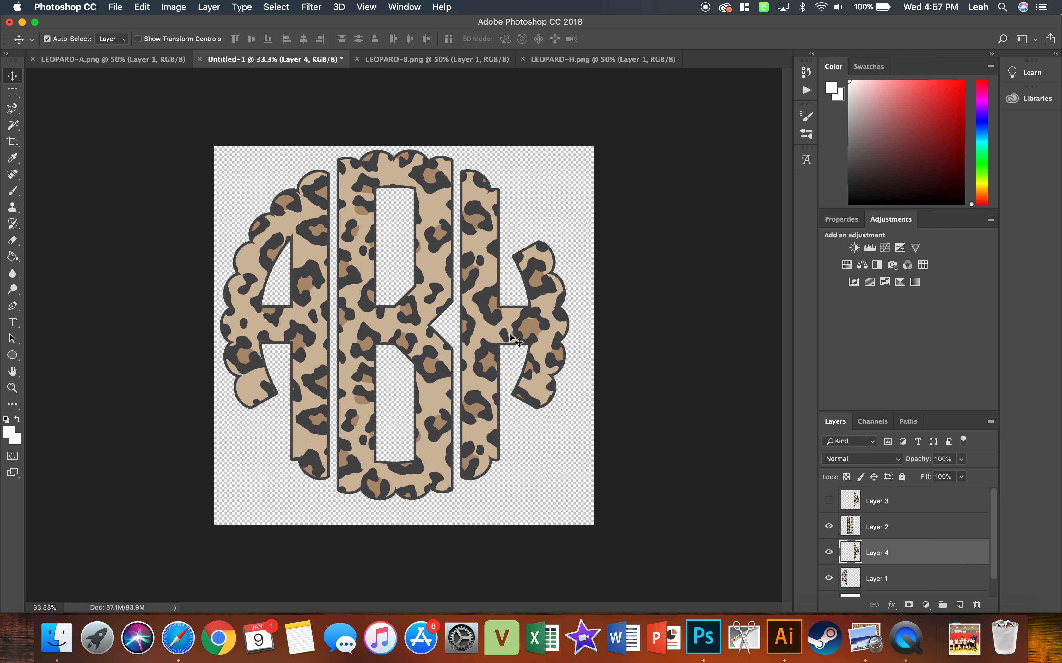
pyautogui.click(858, 526)
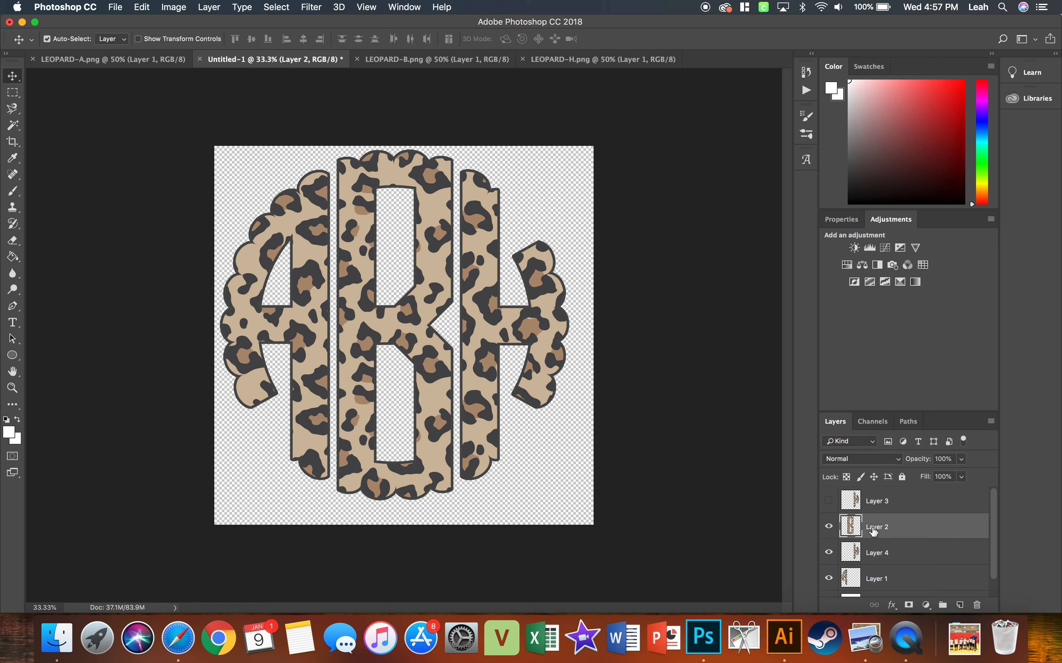
pyautogui.moveTo(433, 374)
pyautogui.mouseDown()
pyautogui.moveTo(432, 406)
pyautogui.moveTo(434, 378)
pyautogui.mouseUp()
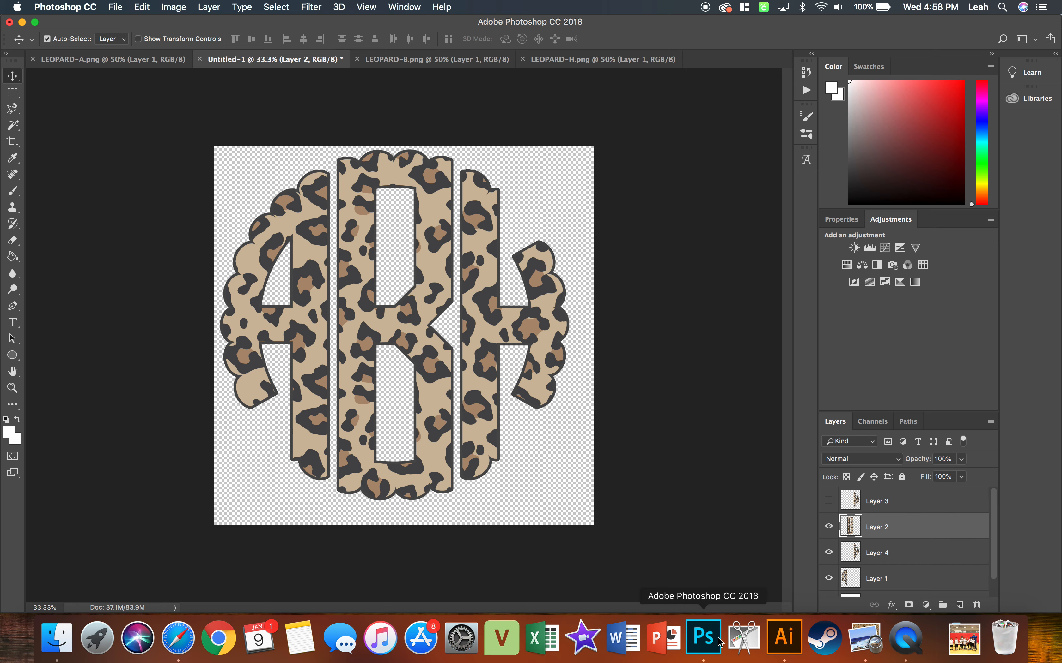
# Switch to Illustrator CC 2019, create a new blank document, and bring the Finder window with the letter files to the front.
pyautogui.click(784, 637)
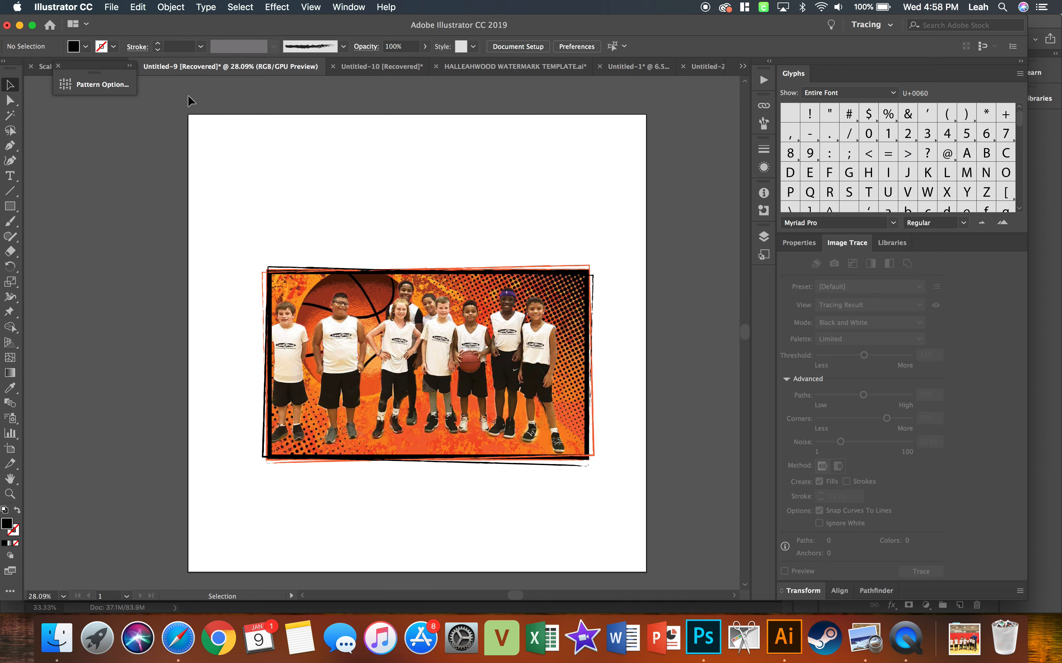
pyautogui.click(111, 7)
pyautogui.click(124, 22)
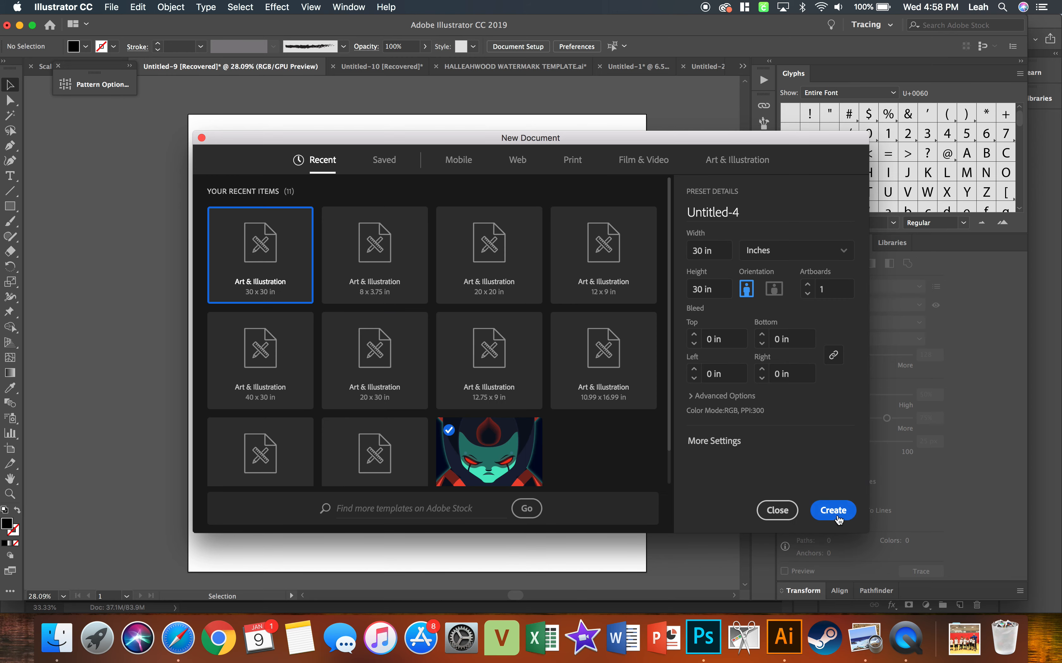
pyautogui.click(837, 512)
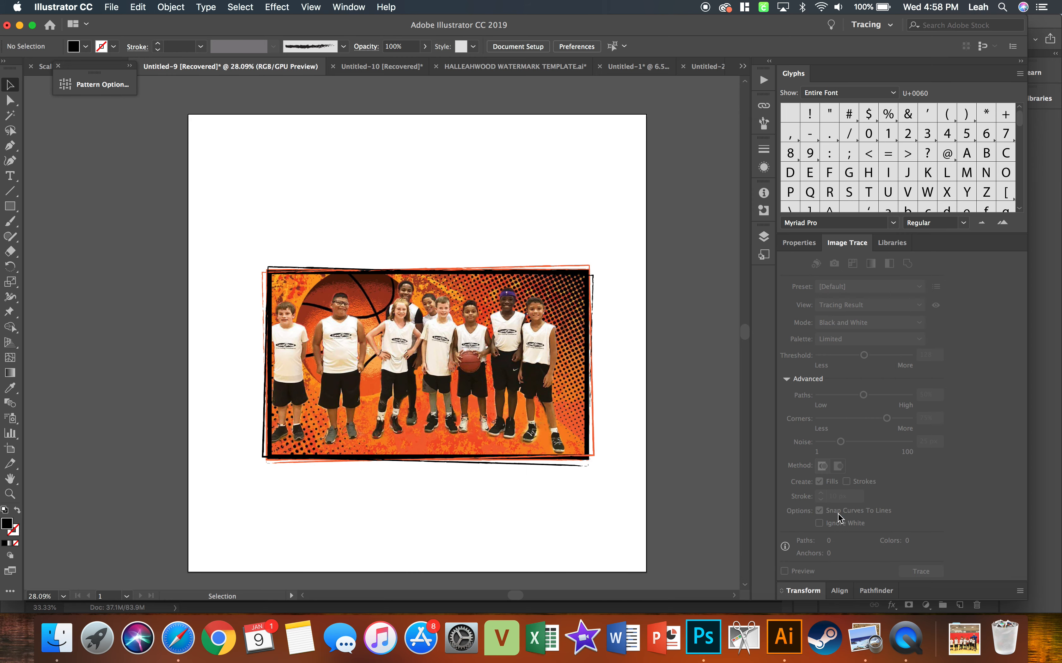
pyautogui.click(56, 637)
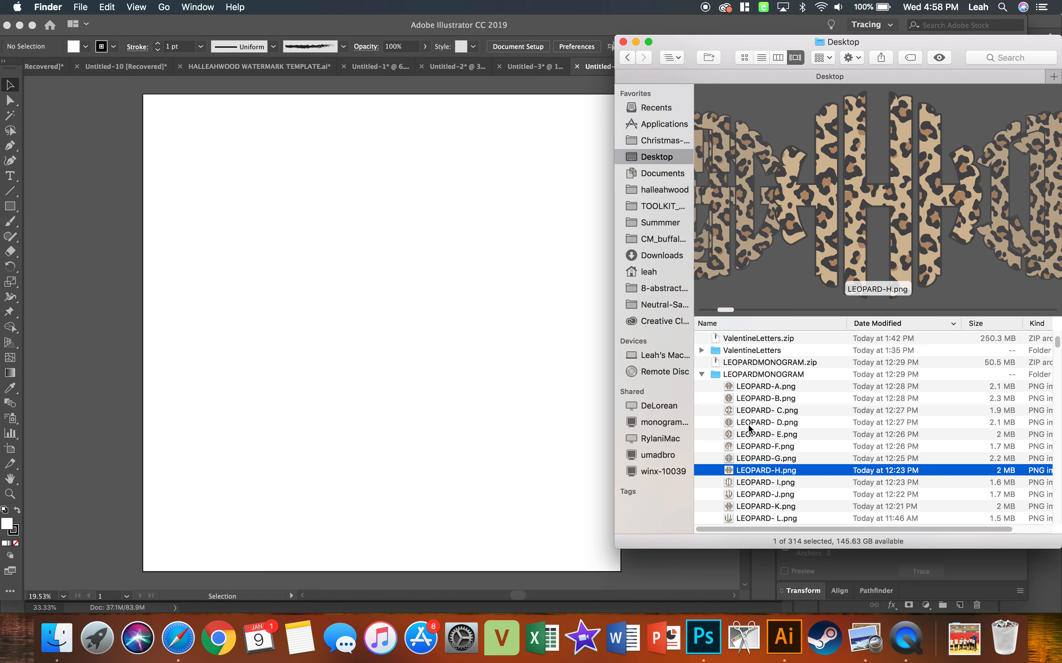
# Try selecting a run of letter files starting at LEOPARD-A.png, then LEOPARD-A.png, LEOPARD- I.png and LEOPARD-F.png individually.
pyautogui.click(738, 387)
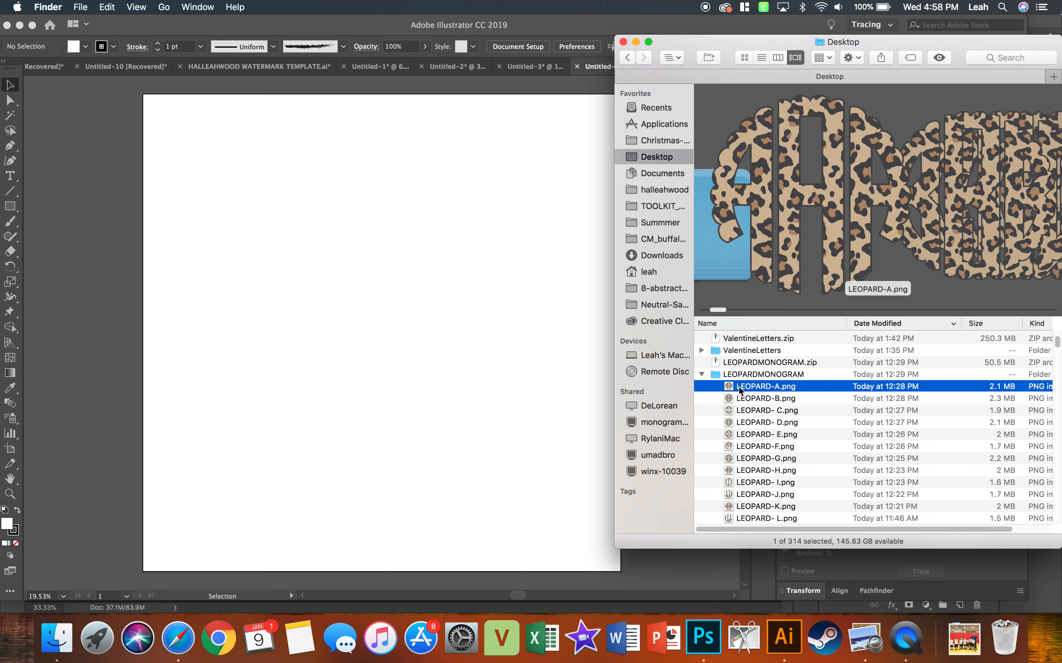
pyautogui.keyDown('shift'); pyautogui.click(736, 411); pyautogui.keyUp('shift')
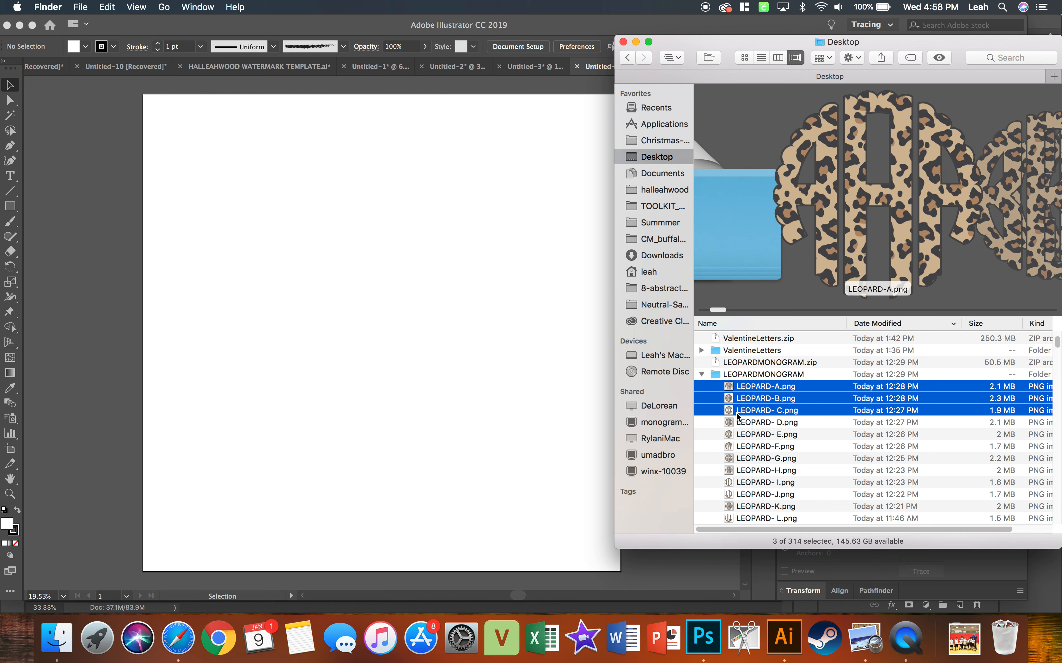
pyautogui.click(735, 435)
pyautogui.click(735, 386)
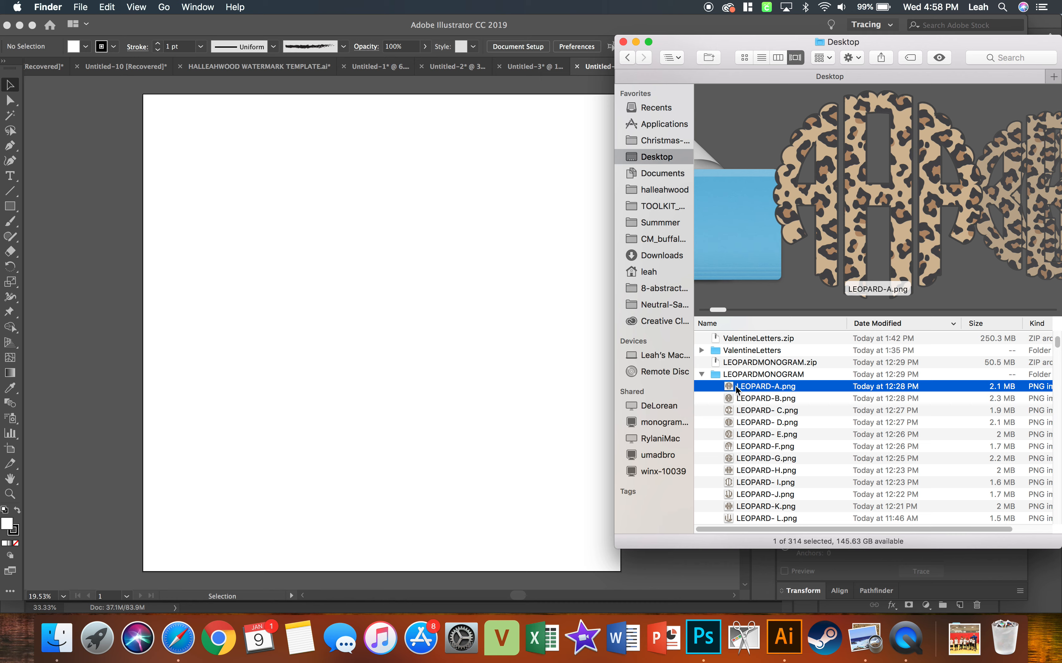
pyautogui.keyDown('super'); pyautogui.click(740, 484); pyautogui.keyUp('super')
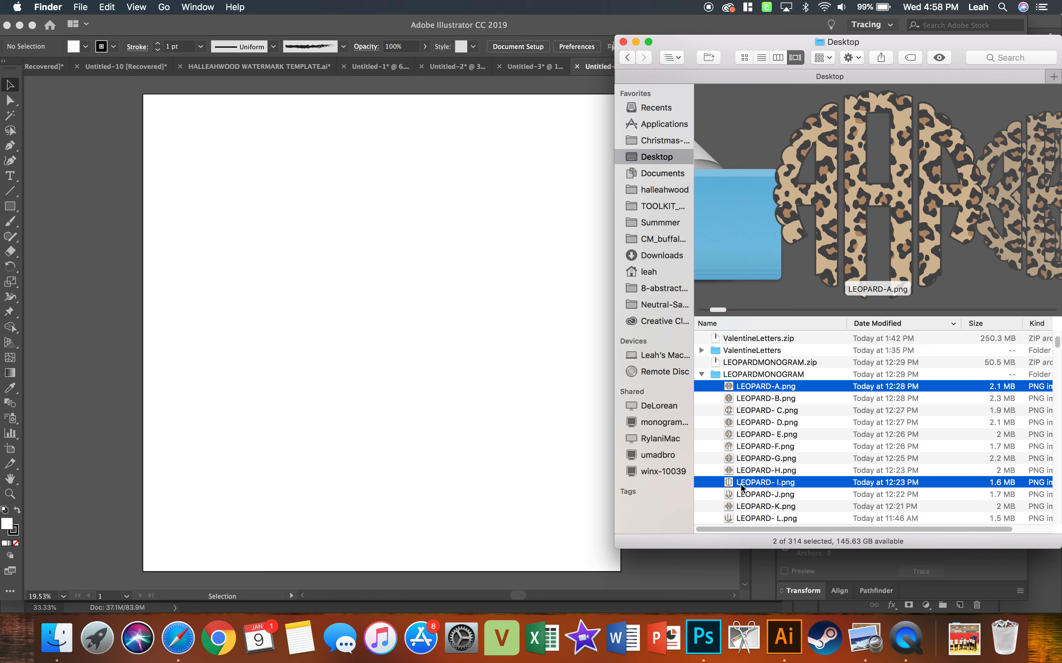
pyautogui.keyDown('super'); pyautogui.click(747, 447); pyautogui.keyUp('super')
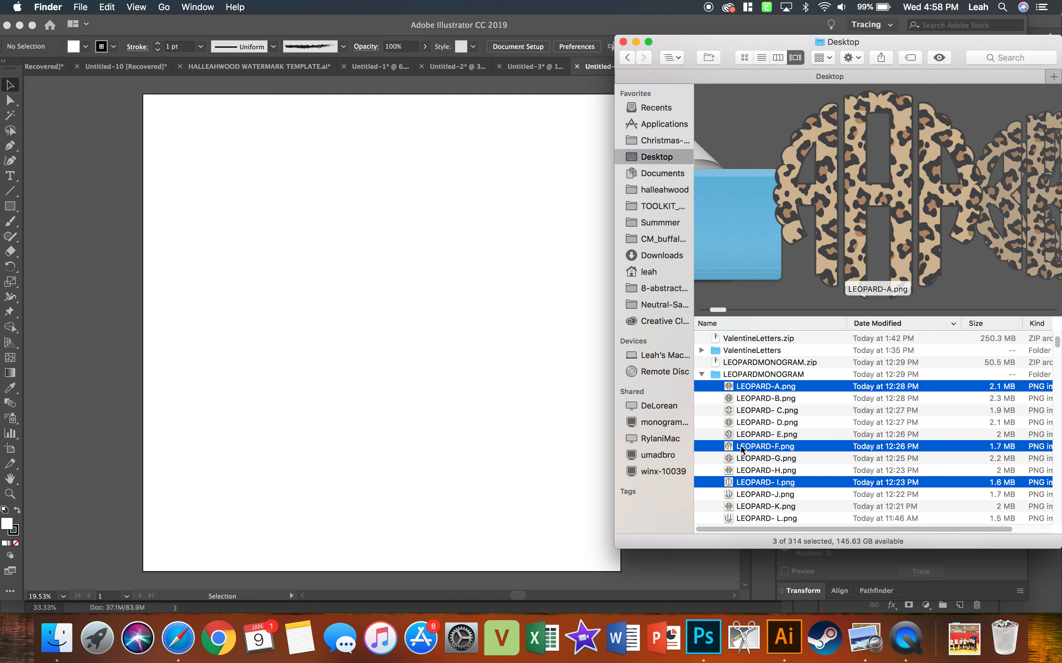
pyautogui.click(733, 390)
# Place LEOPARD-A.png, LEOPARD-B.png and LEOPARD- C.png together from the LEOPARDMONOGRAM folder onto the blank Illustrator artboard.
pyautogui.click(738, 410)
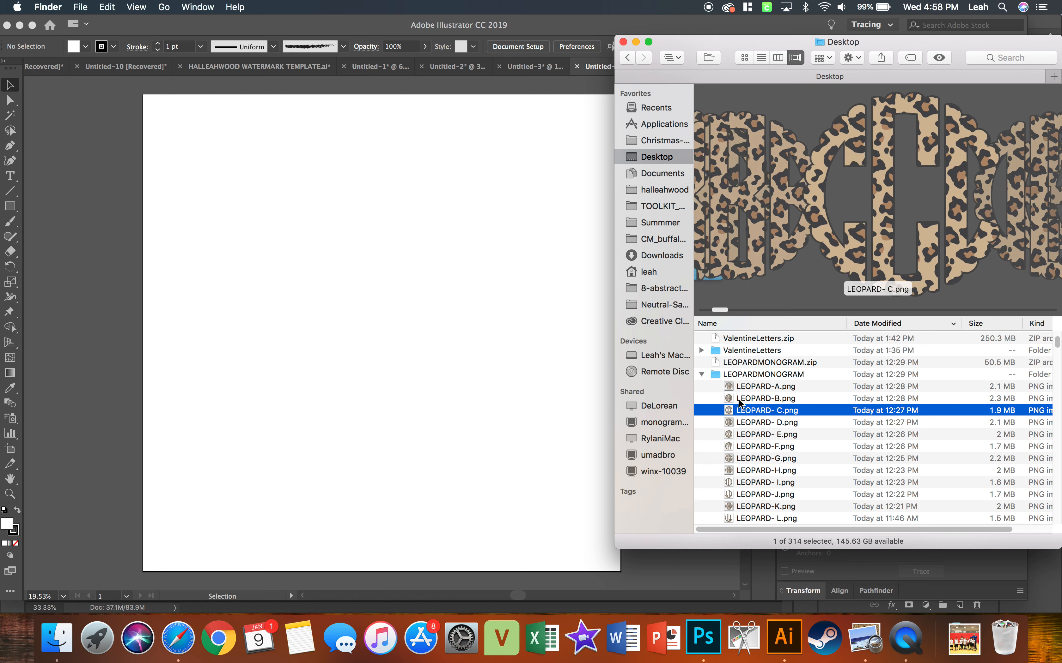
pyautogui.keyDown('shift'); pyautogui.click(738, 386); pyautogui.keyUp('shift')
pyautogui.moveTo(739, 386); pyautogui.dragTo(313, 231)
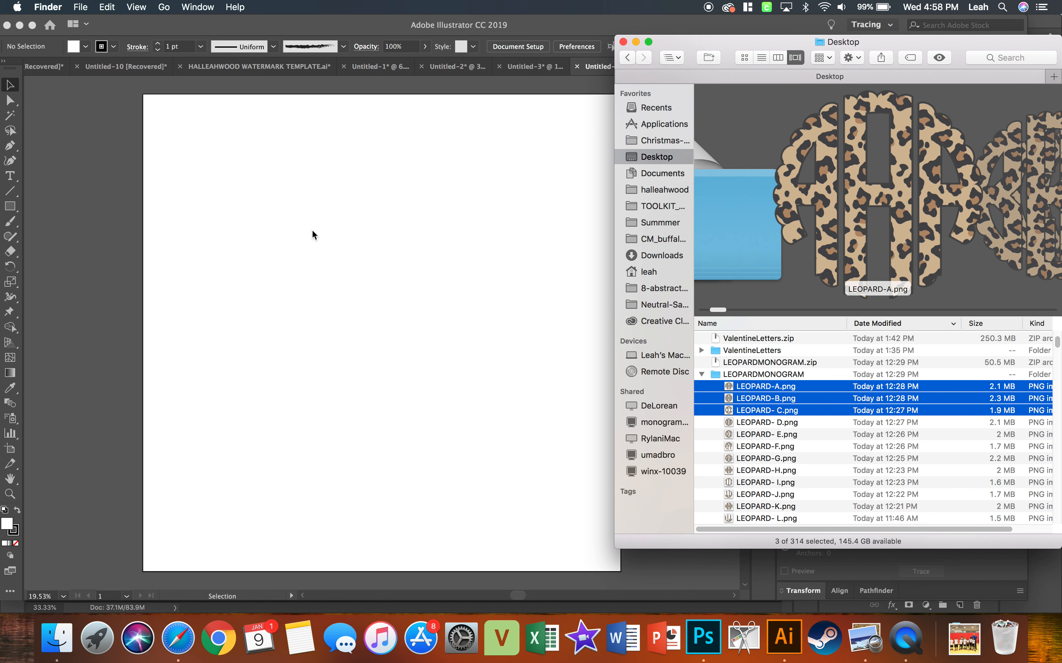
# Separate the three stacked images, placing the C image to the right of the A image and the B image below it.
pyautogui.click(499, 353)
pyautogui.click(504, 330)
pyautogui.moveTo(323, 269); pyautogui.dragTo(332, 452)
# Embed the linked LEOPARD-A.png, LEOPARD- C.png and LEOPARD-B.png images in the document.
pyautogui.click(323, 254)
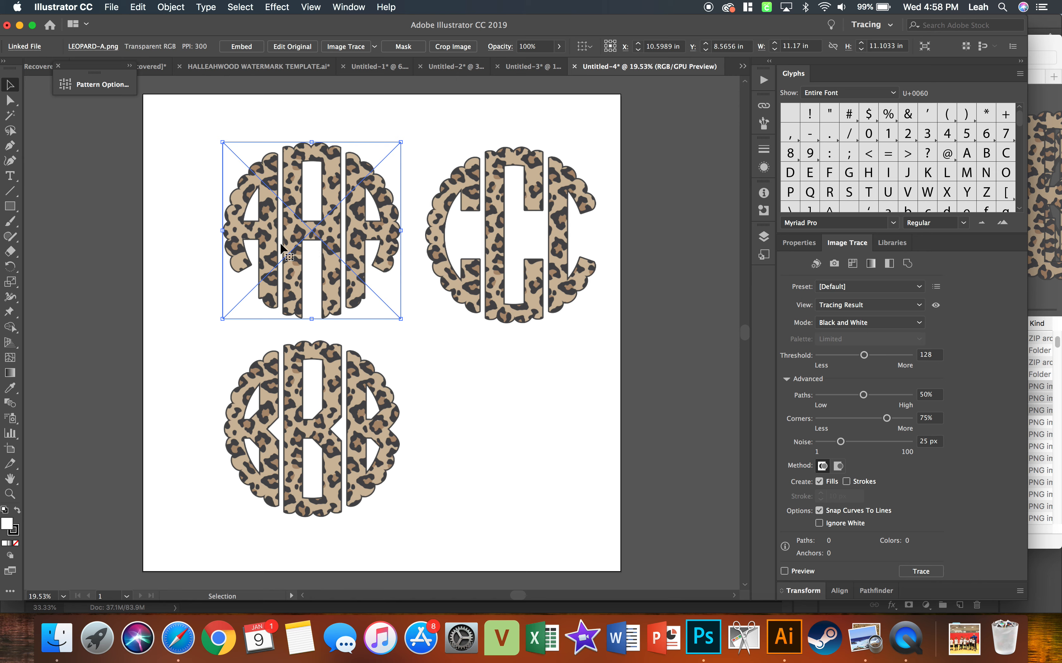
pyautogui.click(241, 46)
pyautogui.click(457, 208)
pyautogui.click(244, 47)
pyautogui.click(327, 358)
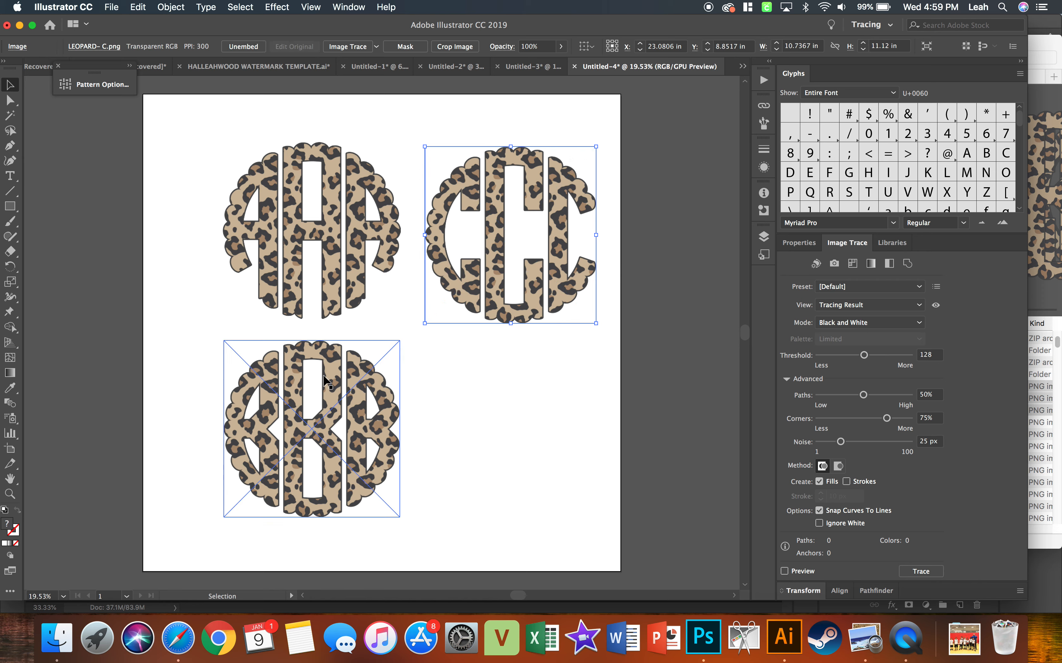
pyautogui.click(252, 49)
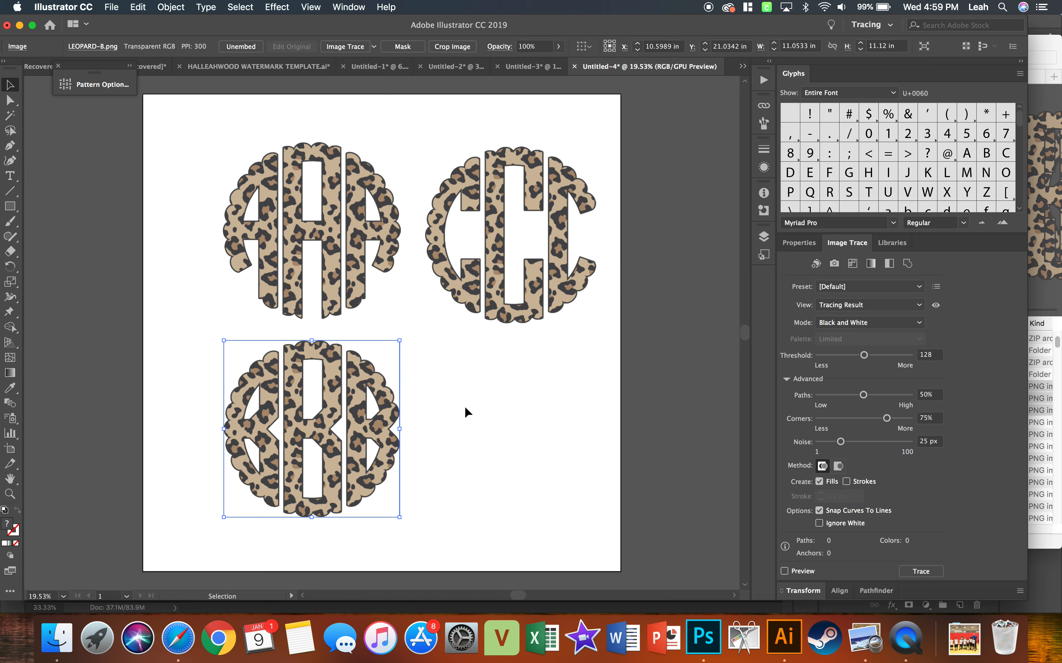
# Crop the LEOPARD-A.png image down to its left letter A, about 3.57 in wide.
pyautogui.click(324, 275)
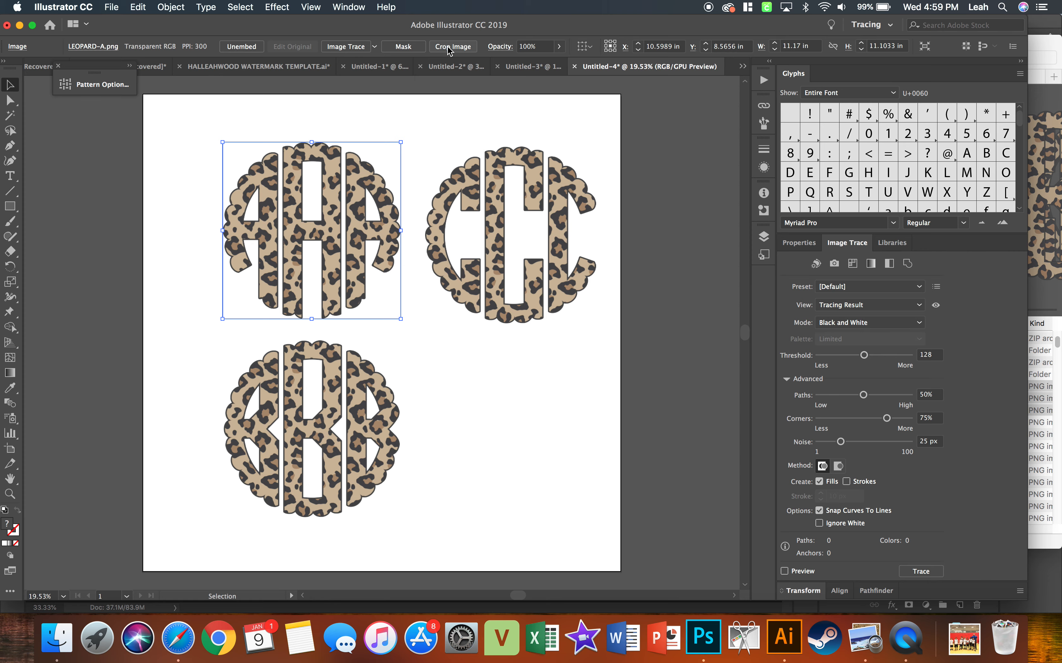
pyautogui.click(456, 52)
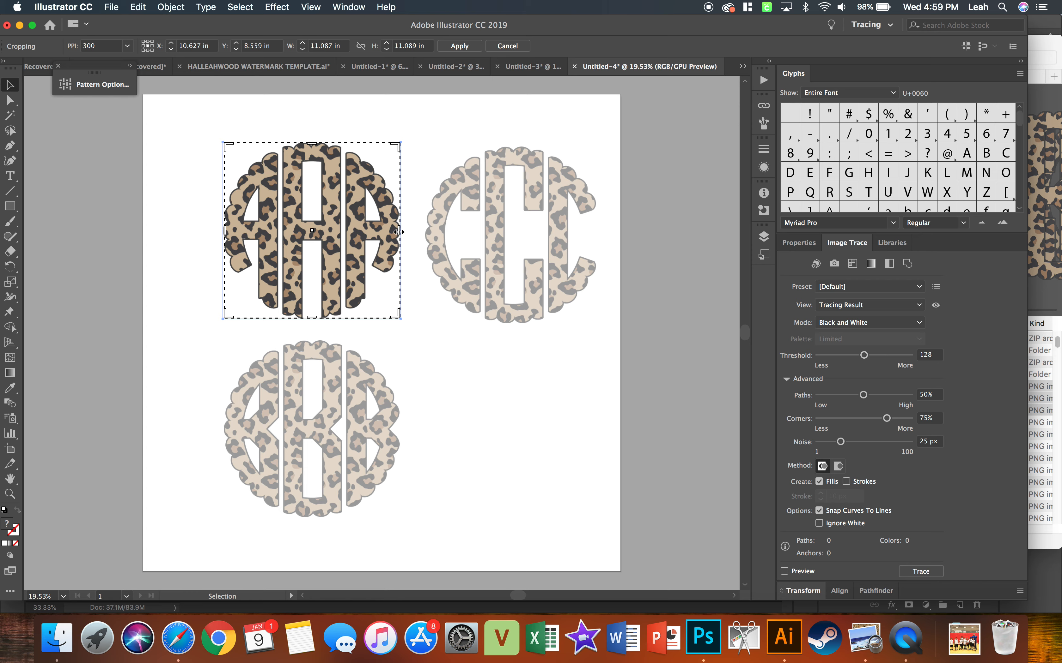
pyautogui.moveTo(397, 235); pyautogui.dragTo(280, 233)
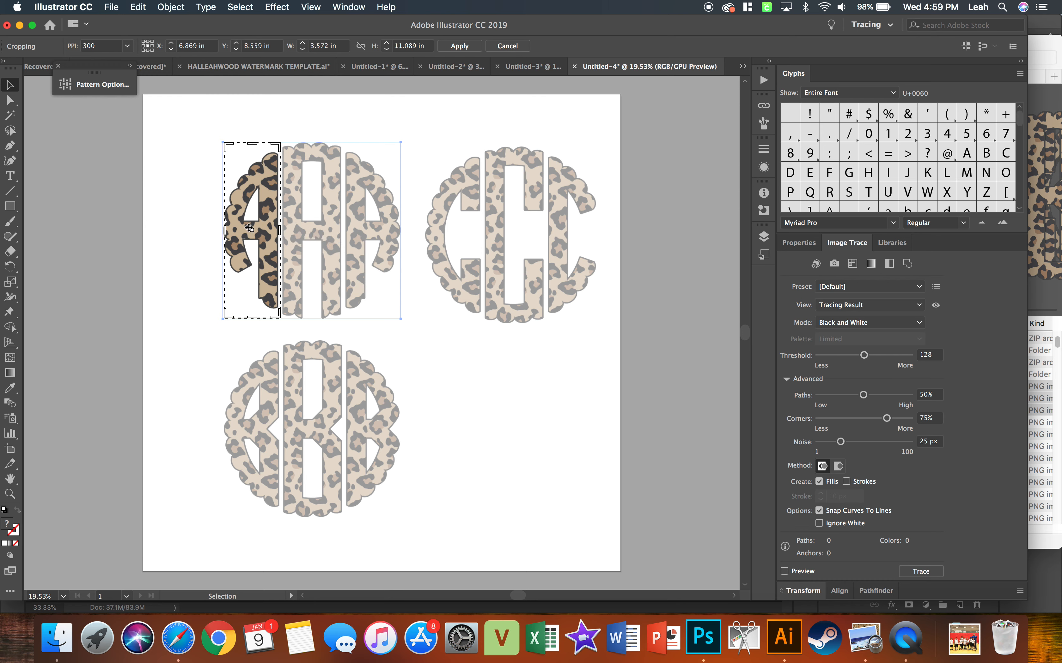
pyautogui.moveTo(247, 146); pyautogui.dragTo(249, 145)
pyautogui.click(459, 45)
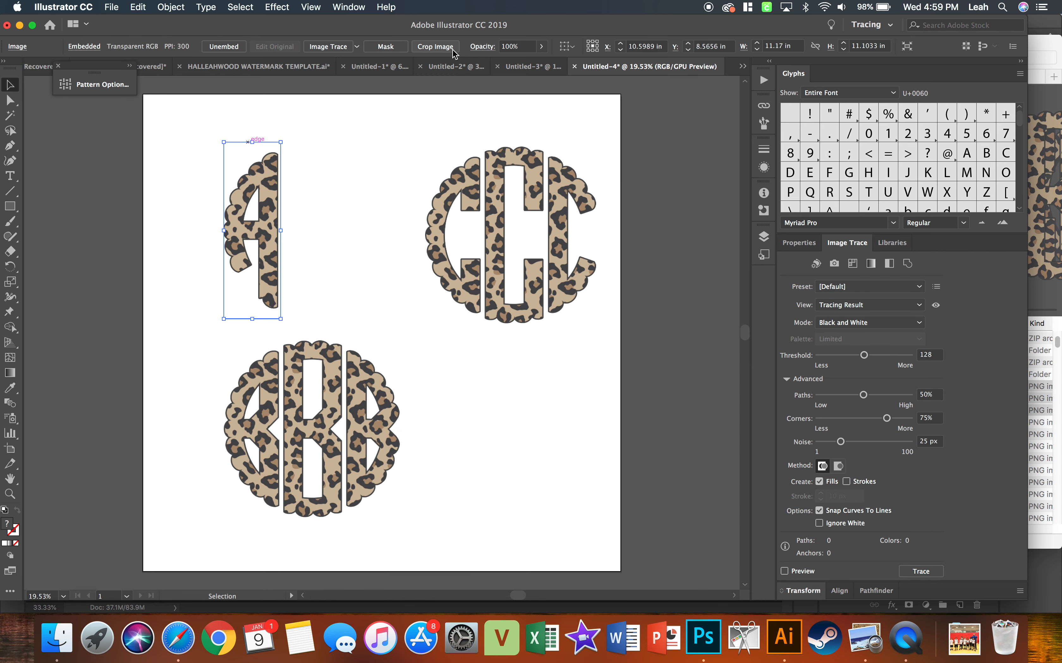
# Crop the LEOPARD-B.png image down to its middle letter B, about 4.04 in wide.
pyautogui.click(321, 228)
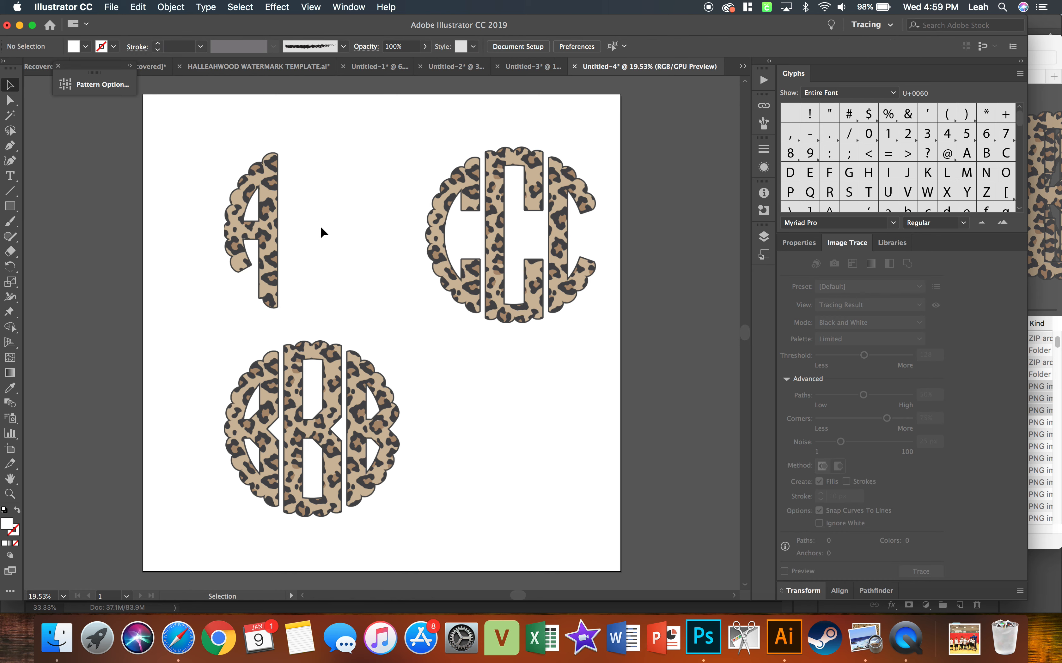
pyautogui.click(300, 353)
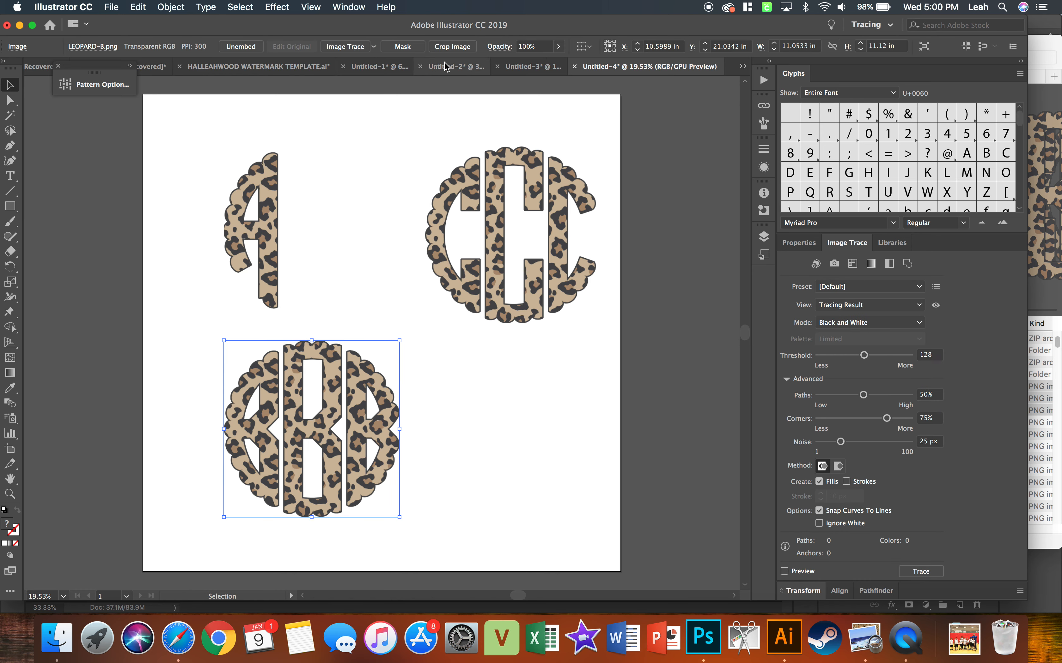
pyautogui.click(457, 47)
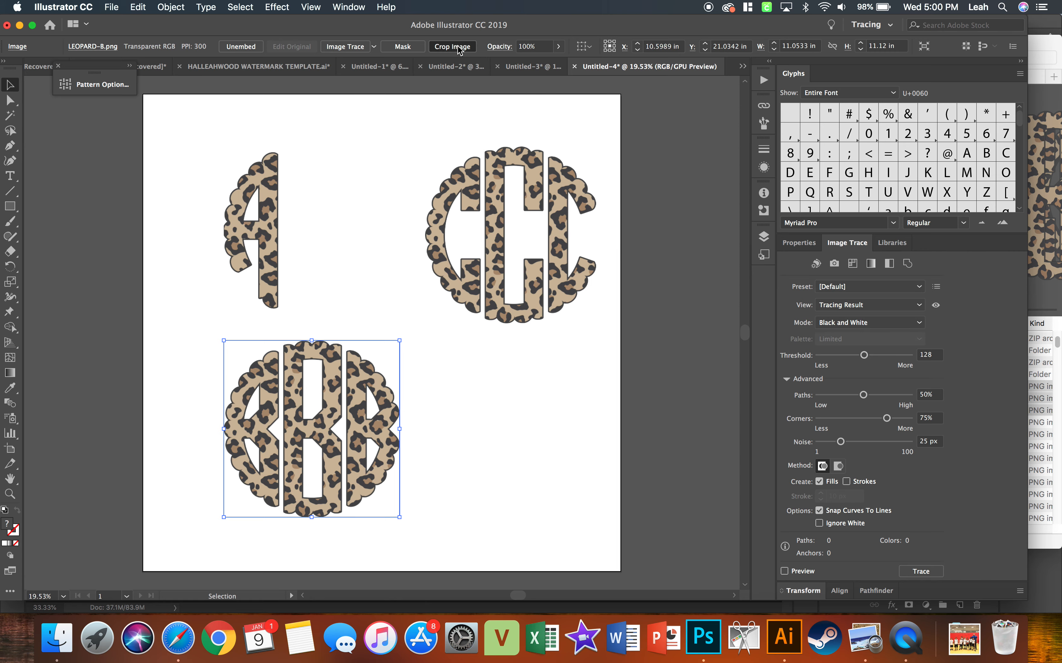
pyautogui.moveTo(225, 432); pyautogui.dragTo(281, 429)
pyautogui.moveTo(399, 431); pyautogui.dragTo(344, 429)
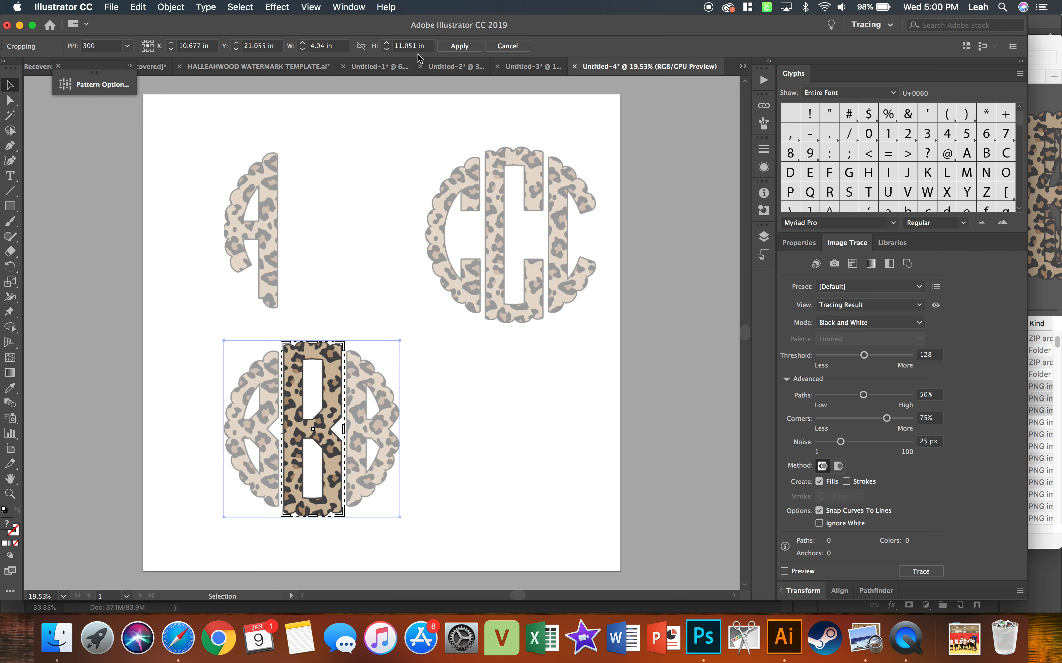
pyautogui.click(457, 47)
pyautogui.click(354, 416)
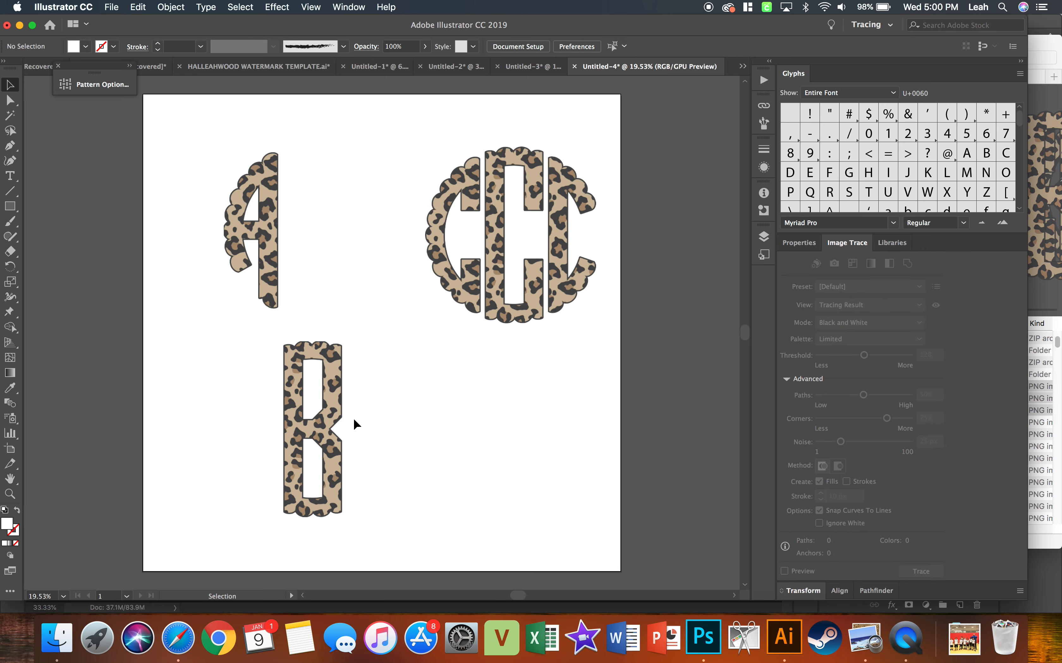
# Move the cropped middle B up beside the letter A, leaving a narrow gap between the two letters.
pyautogui.moveTo(327, 418); pyautogui.dragTo(325, 223)
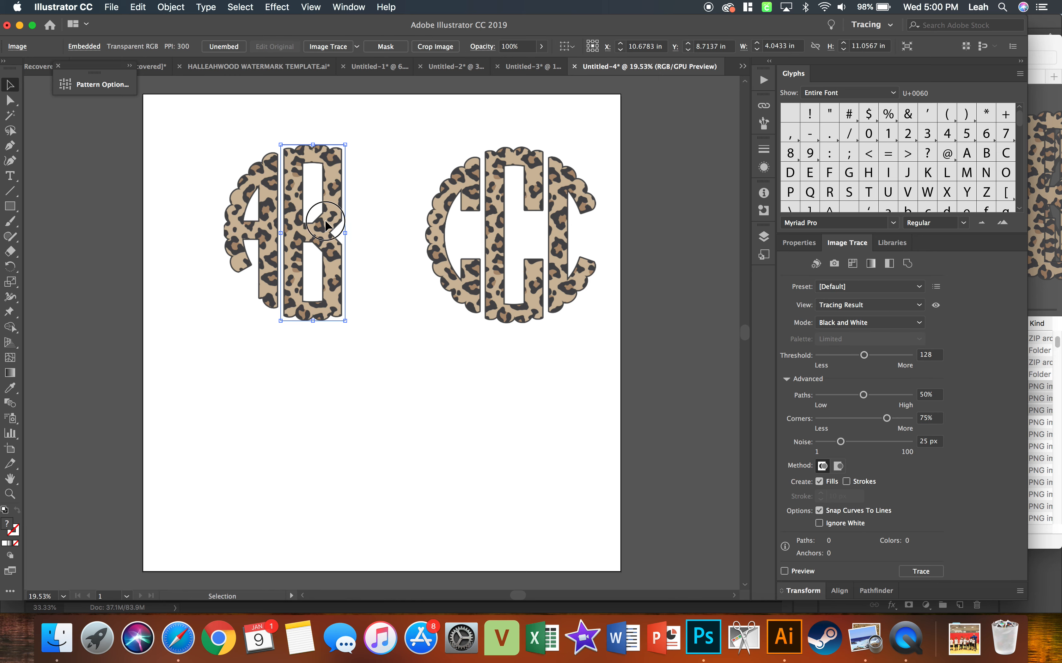
pyautogui.click(373, 210)
pyautogui.click(294, 223)
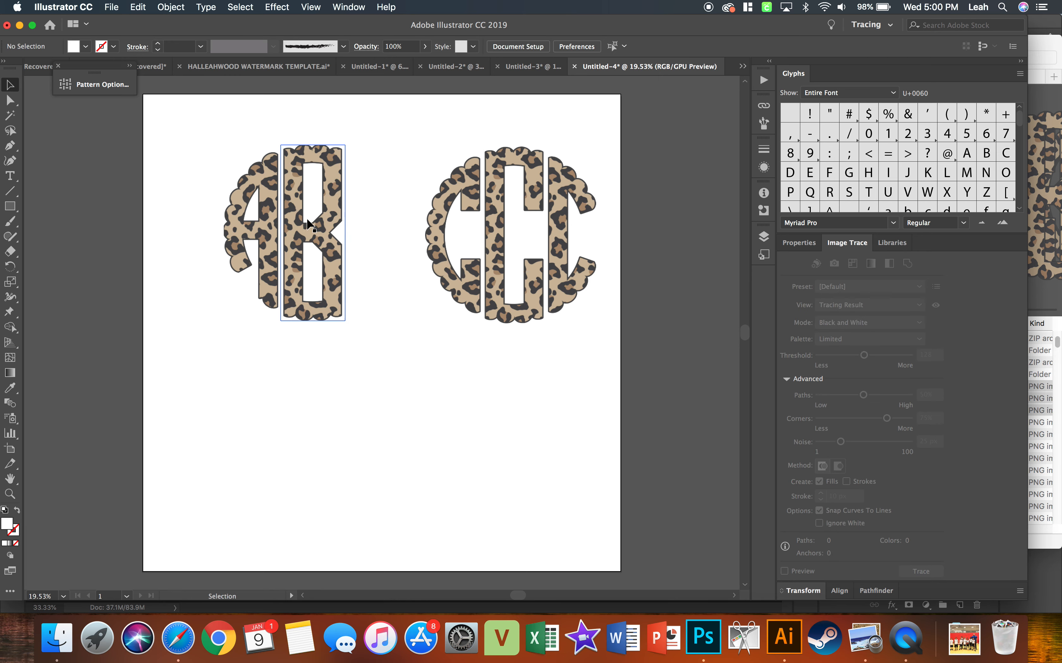
pyautogui.click(383, 216)
# Crop the LEOPARD- C.png image down to its right letter C, about 3.15 in wide and full height.
pyautogui.click(505, 219)
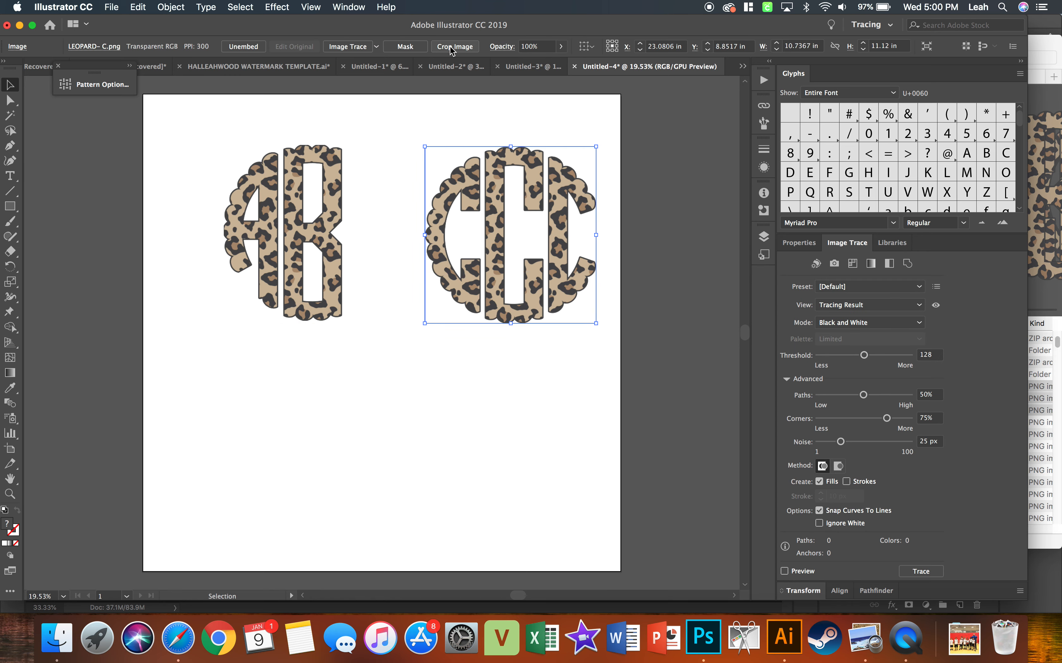
pyautogui.click(452, 47)
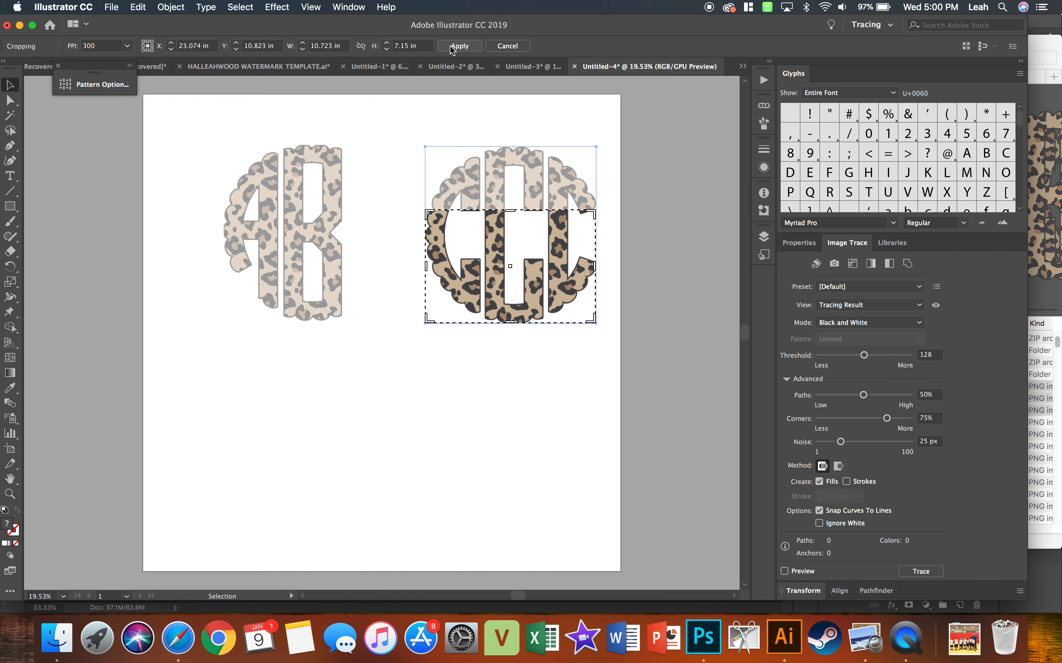
pyautogui.moveTo(514, 213); pyautogui.dragTo(514, 147)
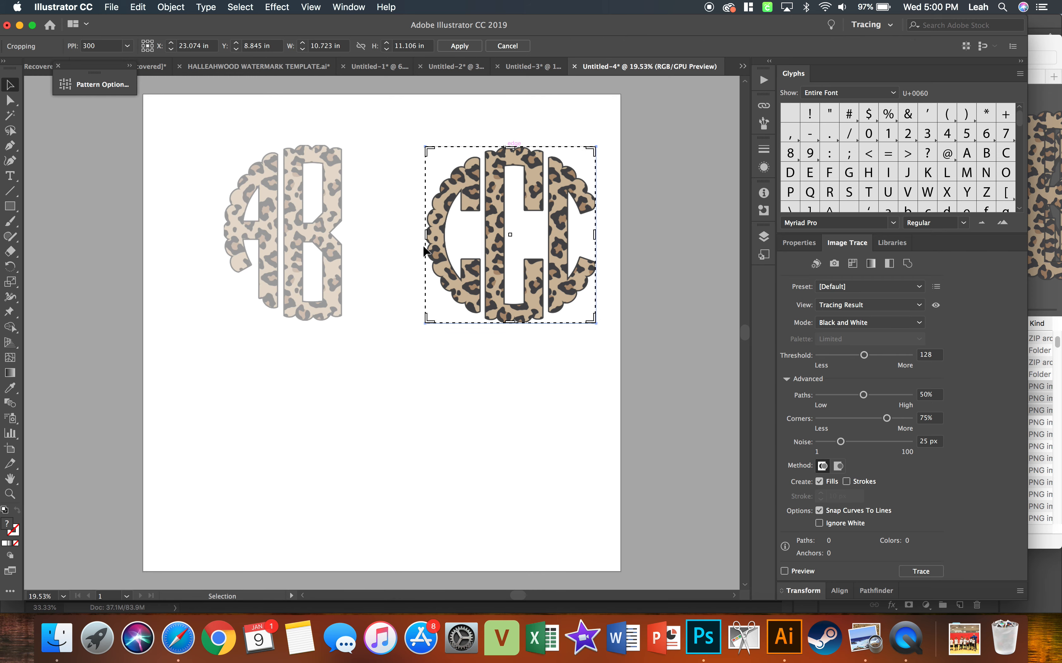
pyautogui.moveTo(425, 243); pyautogui.dragTo(546, 239)
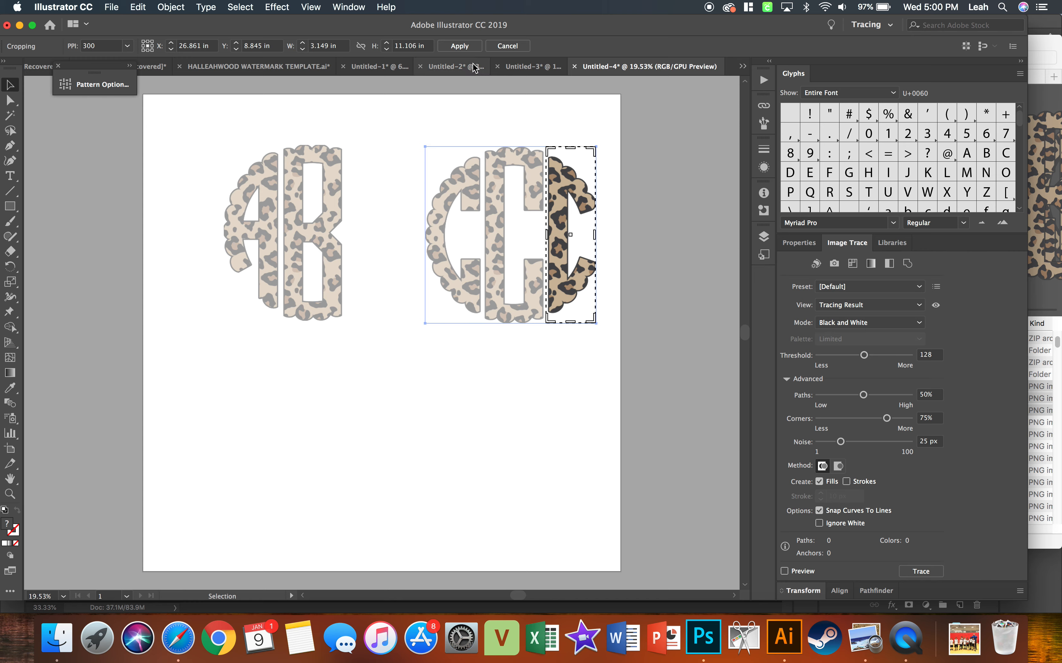
pyautogui.click(463, 46)
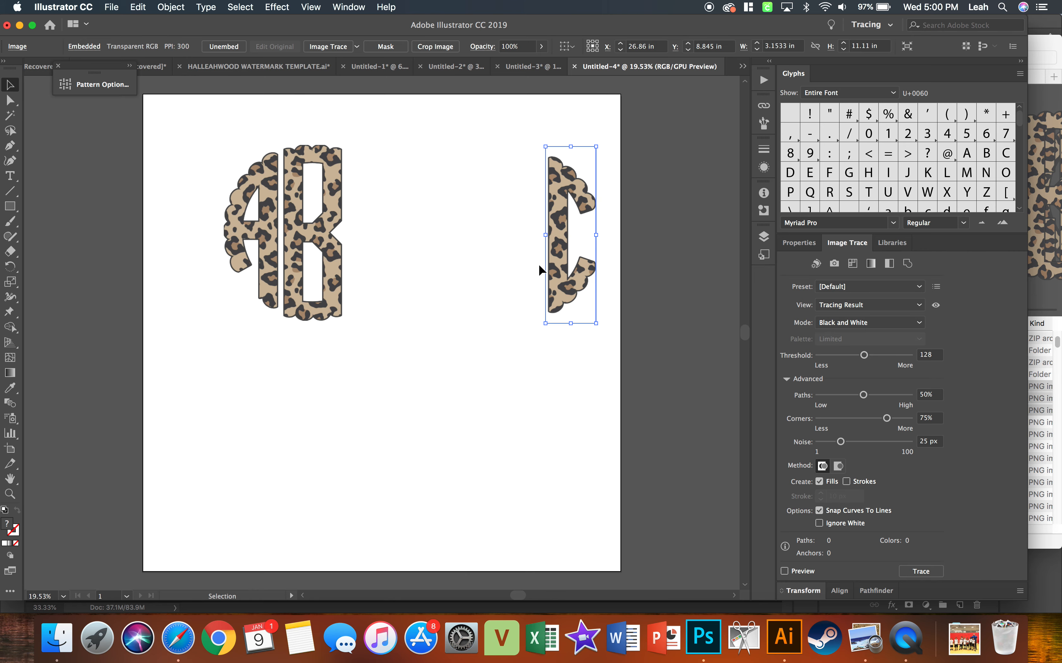
# Move the cropped C to the right of the B and adjust its gap to complete the round ABC monogram.
pyautogui.click(471, 256)
pyautogui.moveTo(558, 274); pyautogui.dragTo(376, 282)
pyautogui.click(428, 299)
pyautogui.click(250, 247)
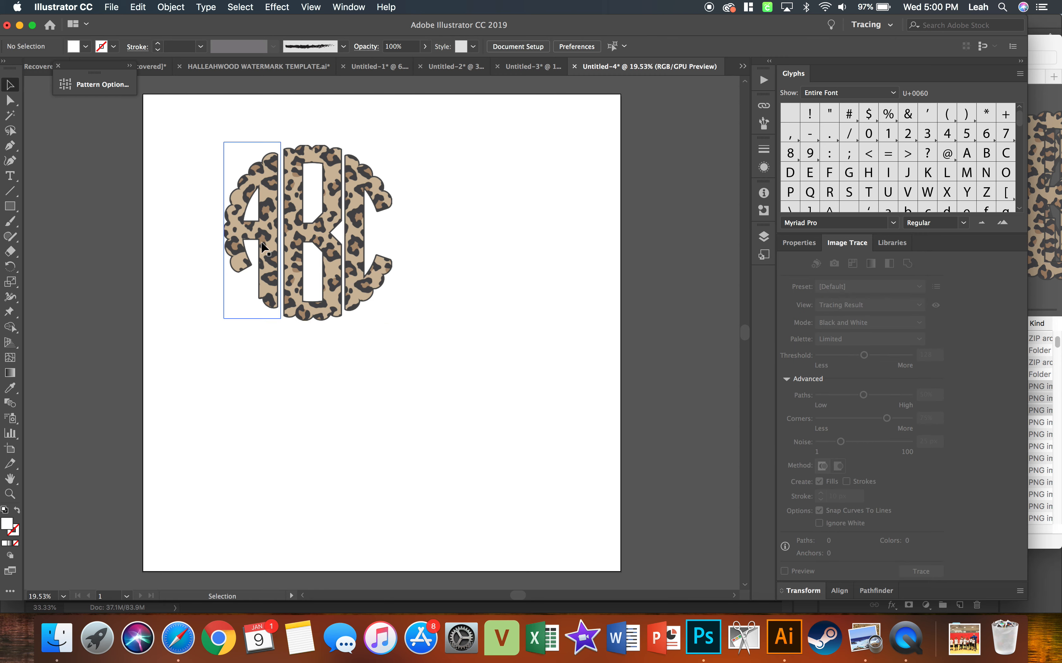
pyautogui.moveTo(356, 243); pyautogui.dragTo(359, 243)
pyautogui.click(411, 247)
pyautogui.moveTo(434, 357); pyautogui.dragTo(222, 140)
pyautogui.click(458, 351)
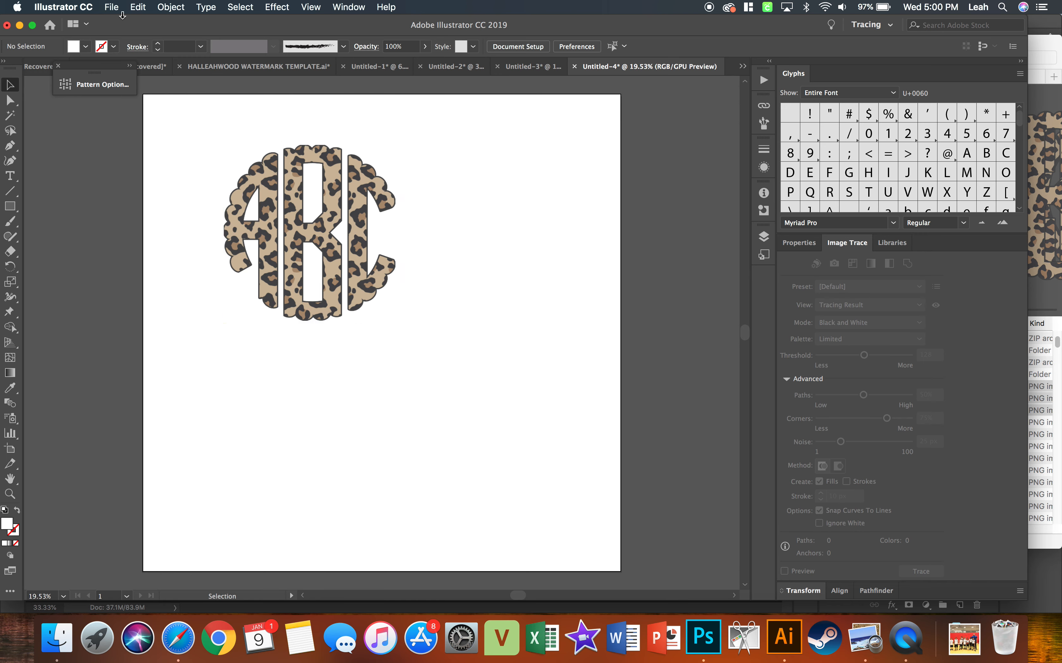
# Export the artwork to the Desktop as ABCmonogram.png at High (300 ppi) resolution with a transparent background.
pyautogui.click(111, 7)
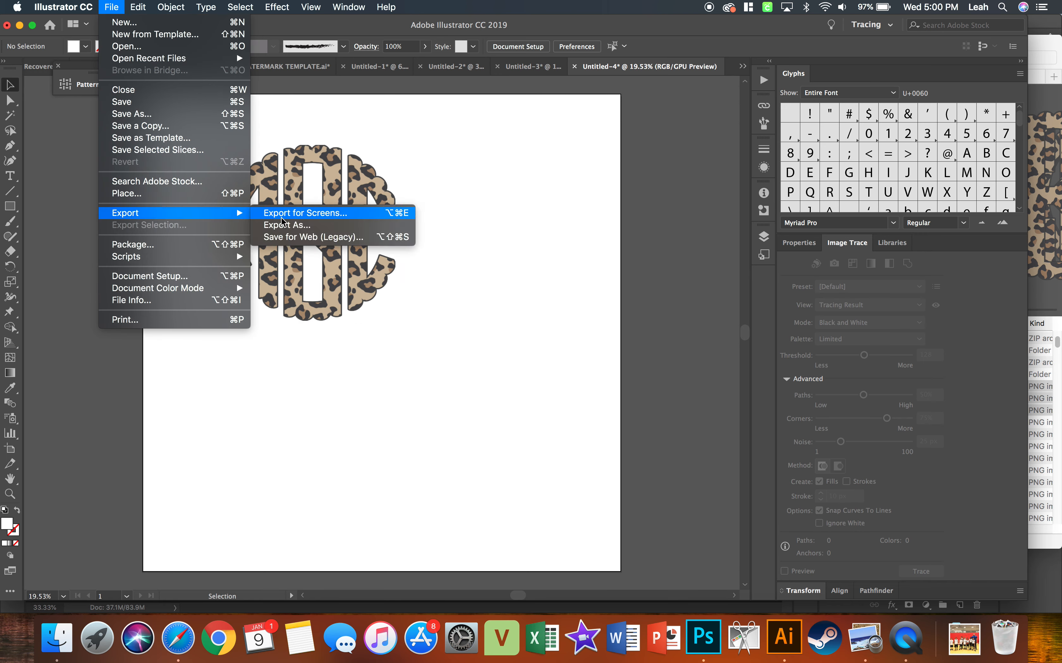
pyautogui.click(285, 227)
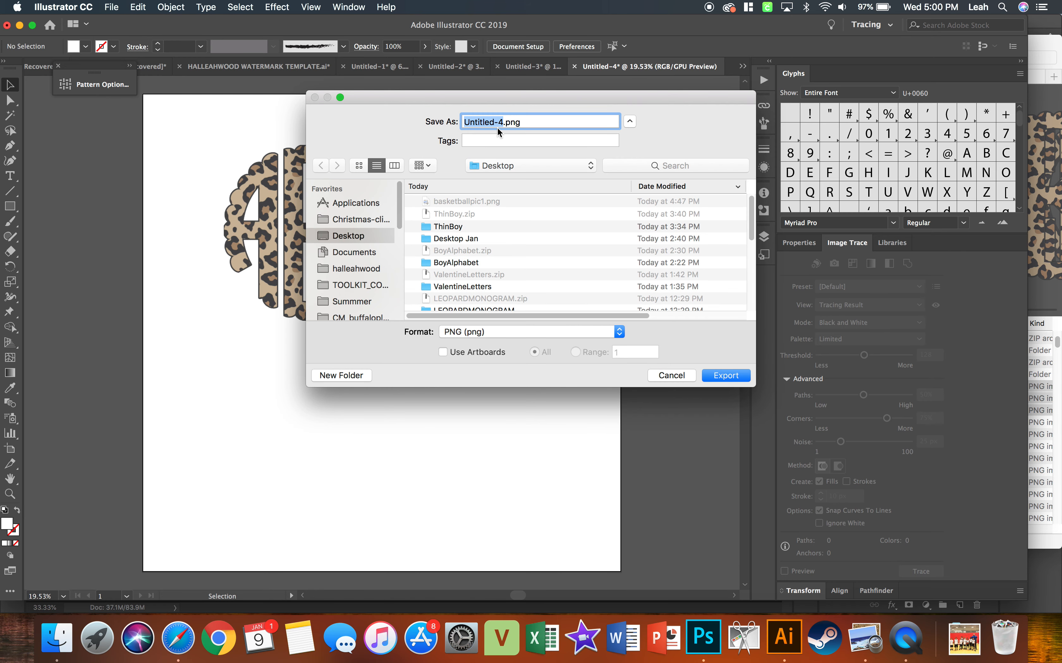
pyautogui.write('ABCmono')
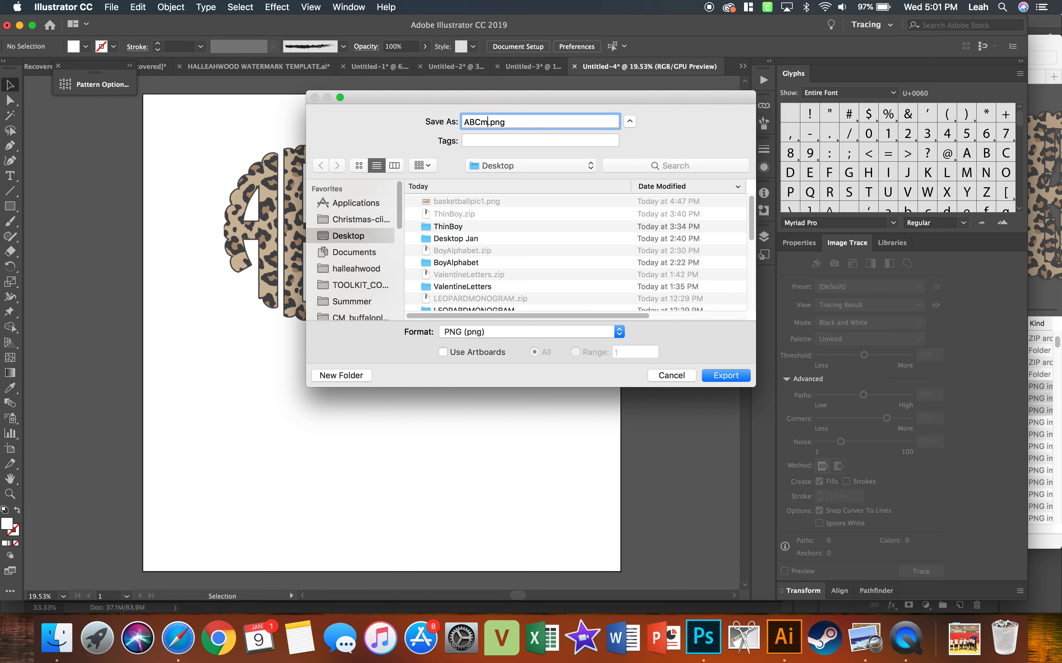
pyautogui.write('gram')
pyautogui.click(732, 379)
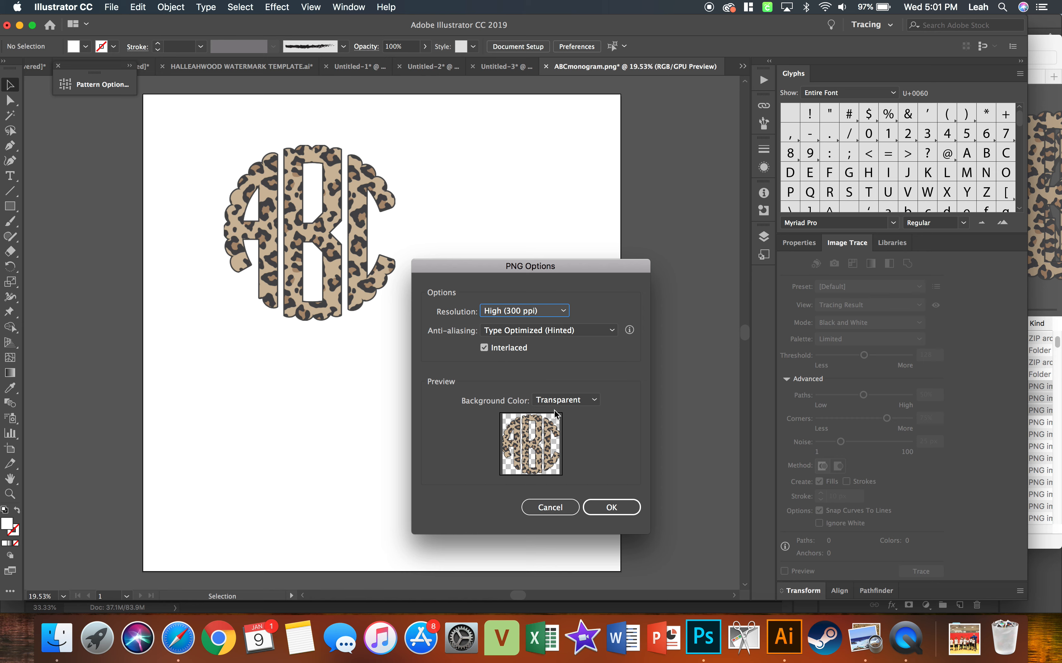
pyautogui.click(560, 402)
pyautogui.click(561, 403)
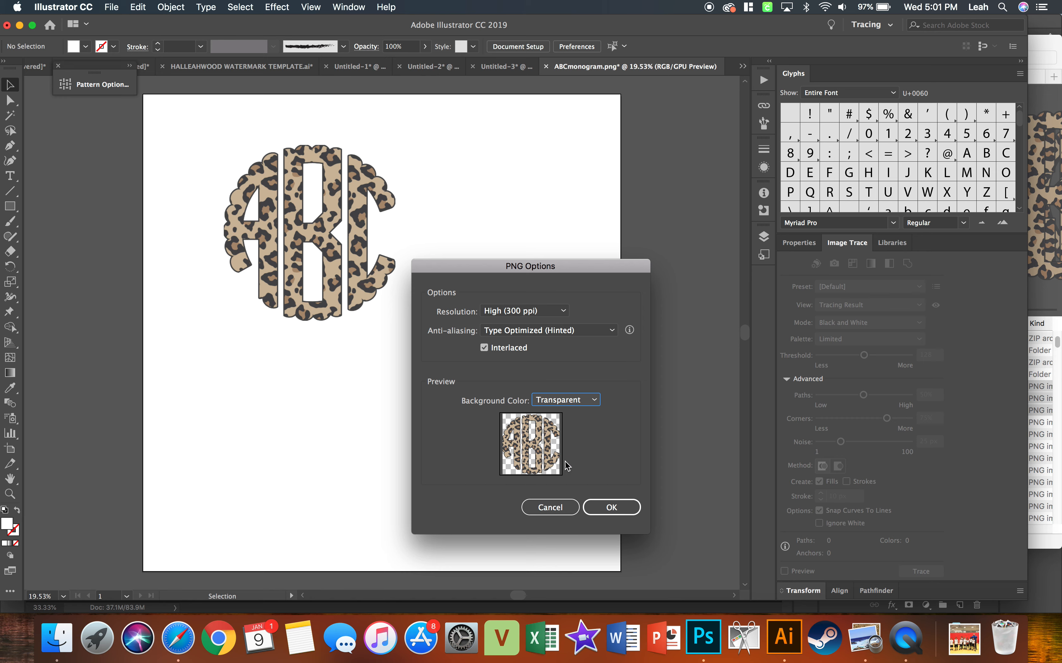
pyautogui.click(605, 501)
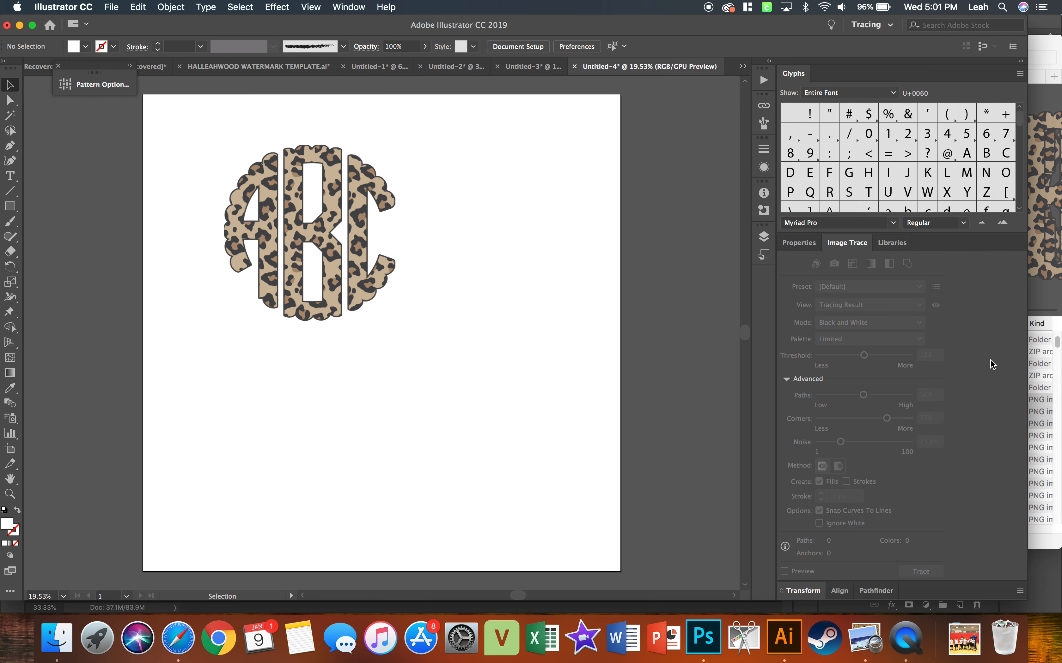
# Open the exported ABCmonogram.png from the Desktop folder in Photoshop.
pyautogui.click(1048, 367)
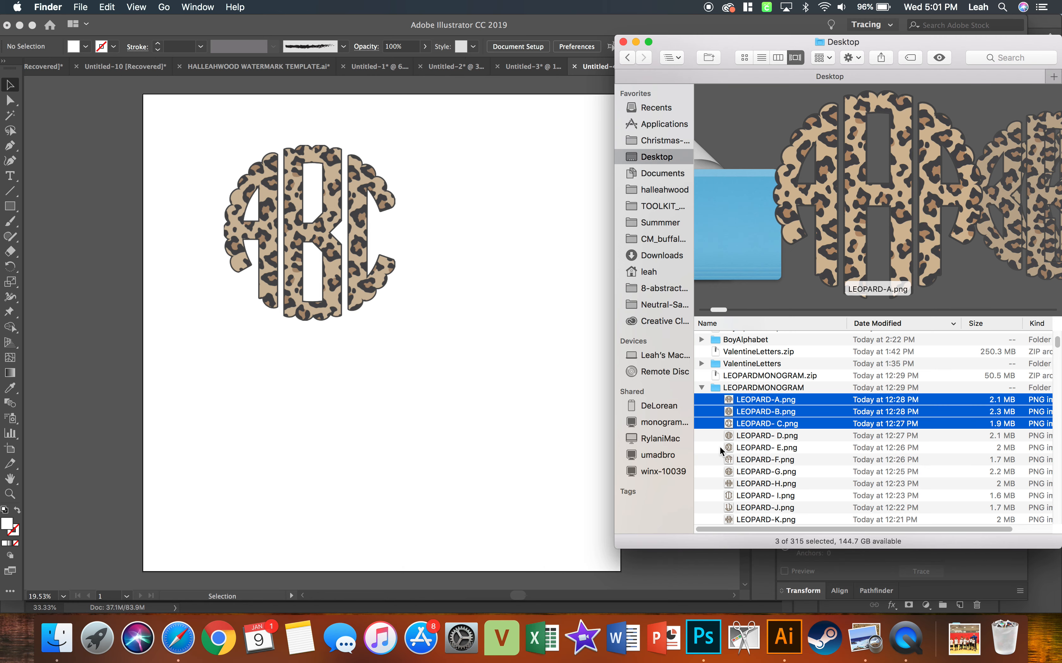
pyautogui.scroll(3, 722, 452)
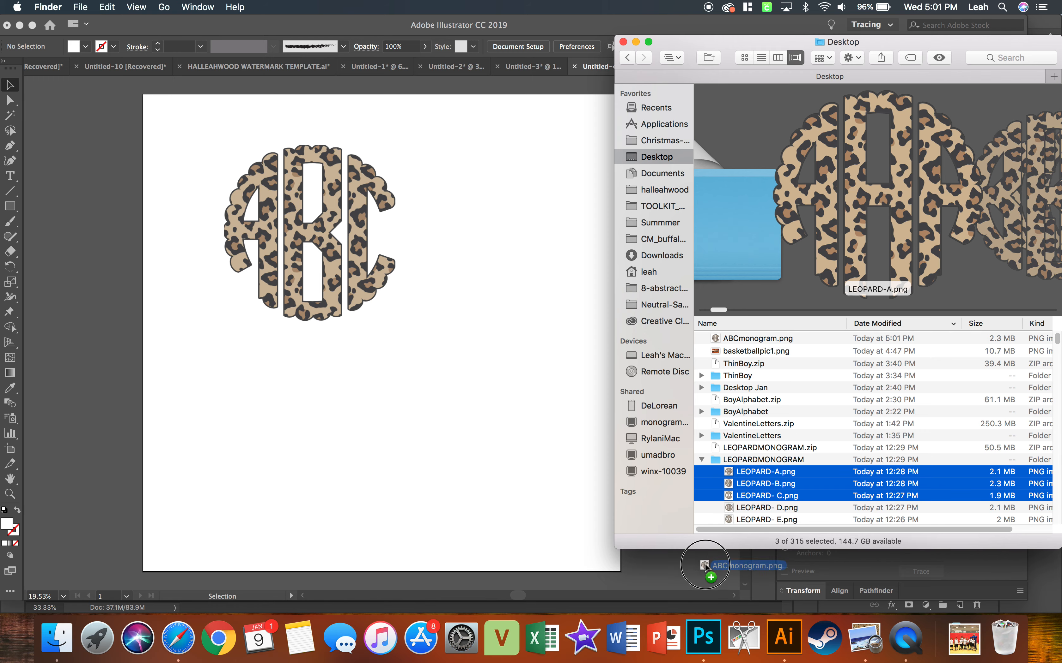
pyautogui.click(703, 637)
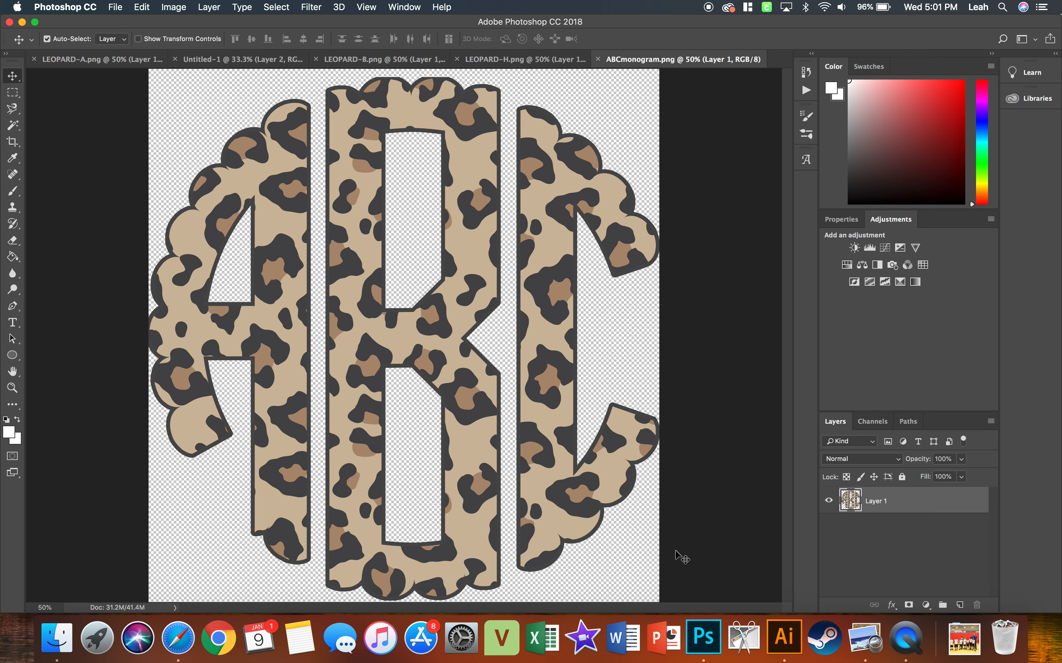
# Switch to Illustrator and back to Photoshop, and bring the LEOPARD-H.png document to the front.
pyautogui.click(788, 642)
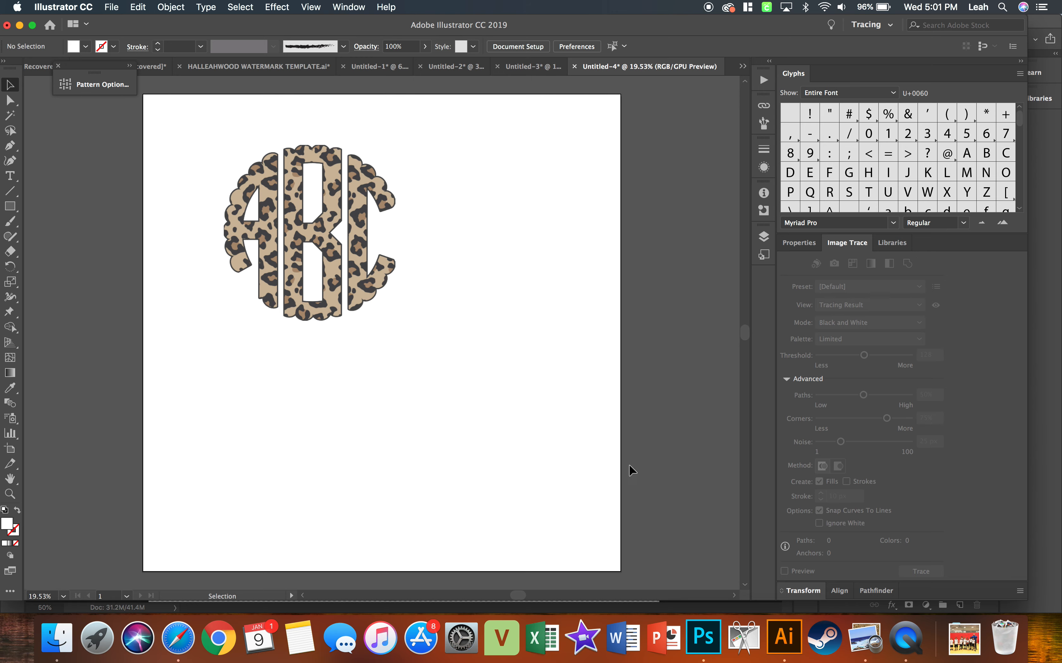
pyautogui.click(703, 638)
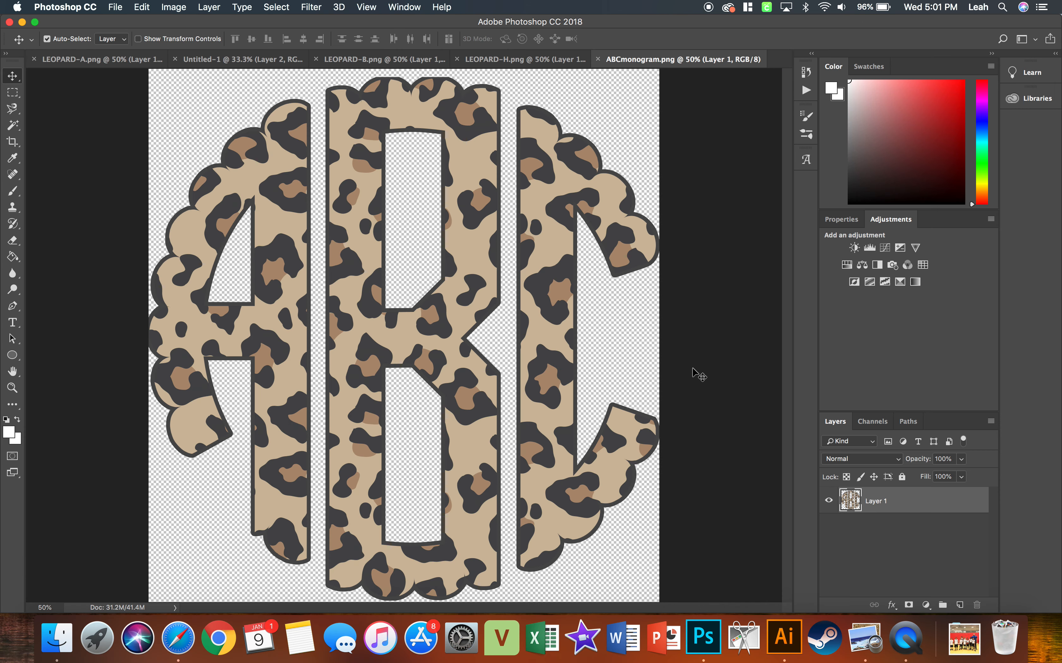
pyautogui.click(525, 59)
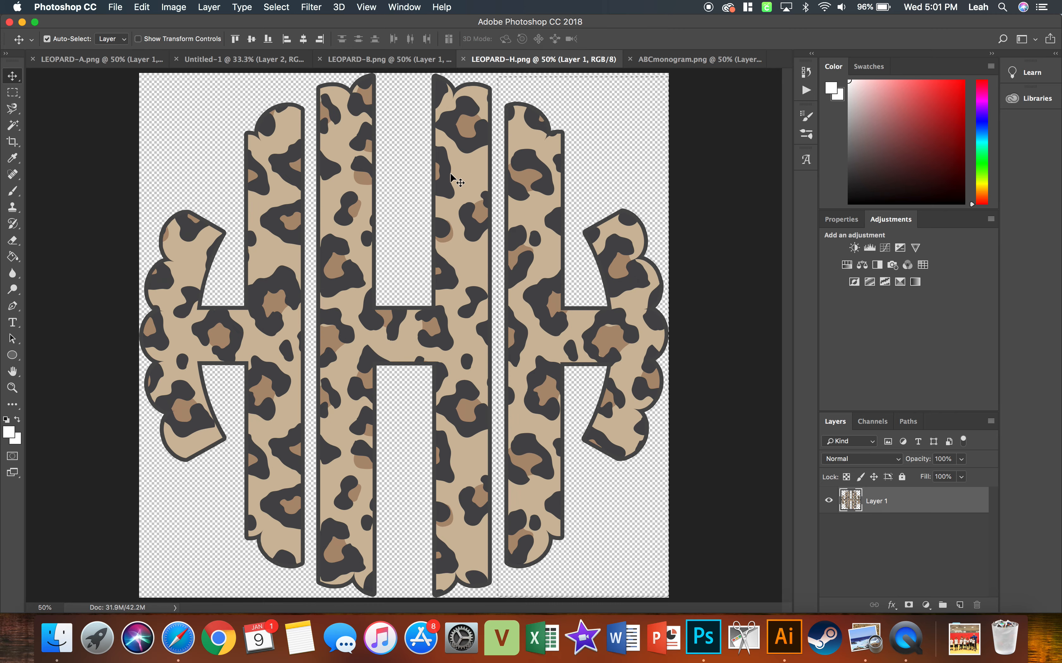